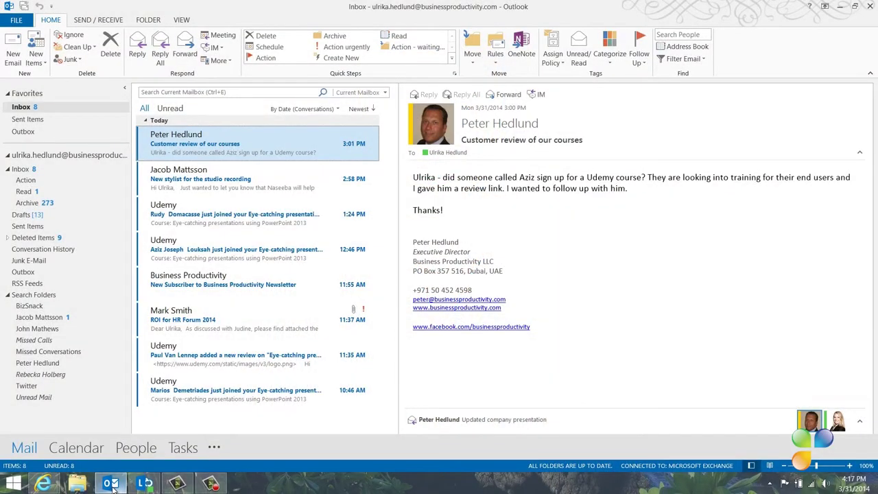
- Bring the Outlook.com web mailbox forward in the browser, then switch to the Gmail inbox tab
mouse_move(42, 484)
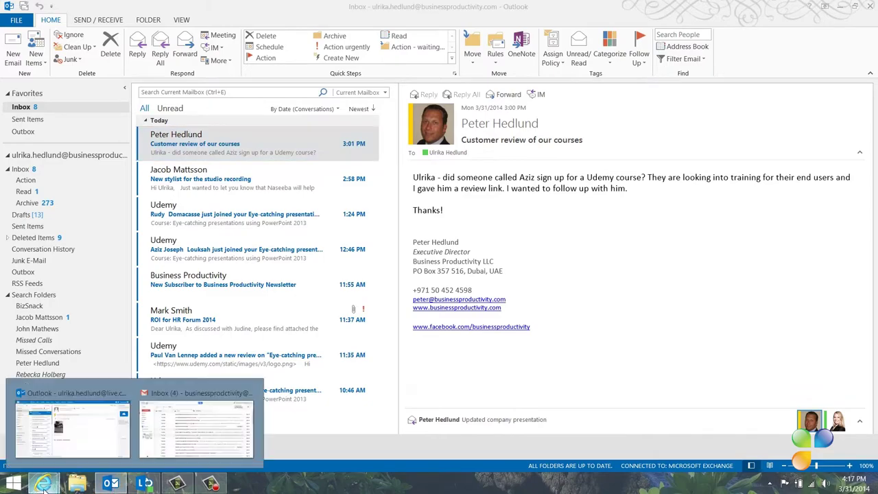
click(69, 422)
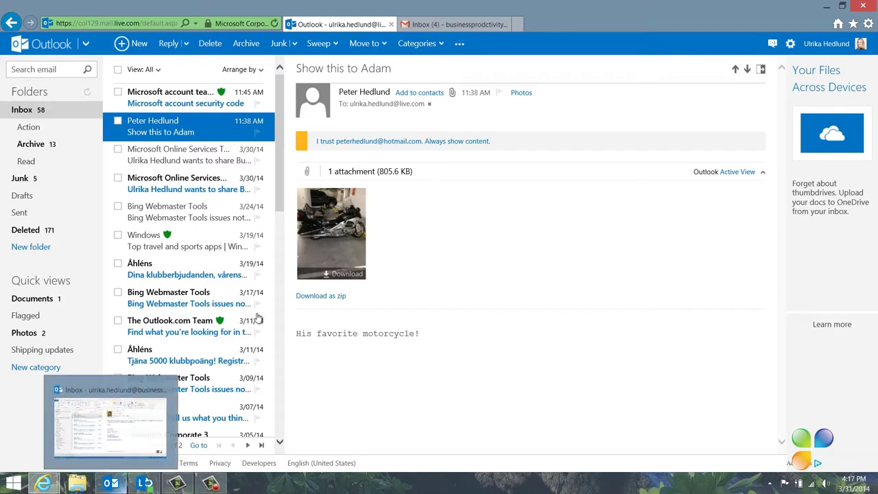
click(456, 24)
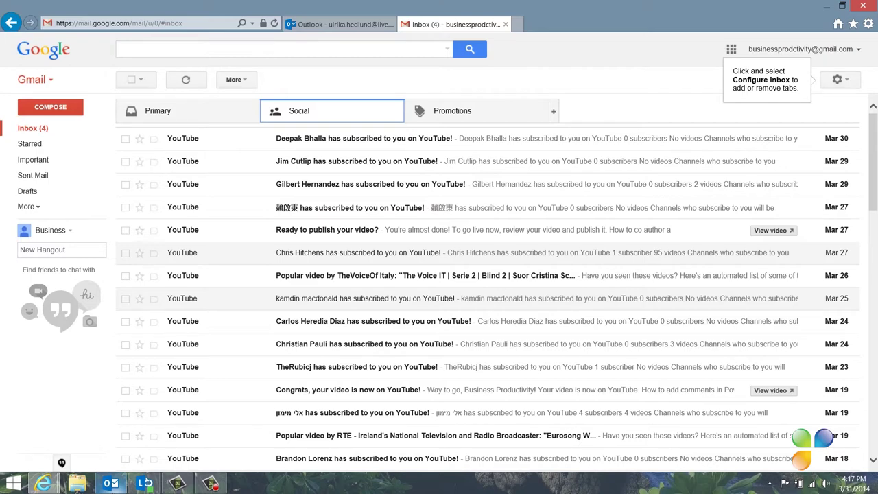
- Bring the Outlook 2013 desktop Exchange inbox back to the front from the taskbar
click(110, 484)
mouse_move(69, 484)
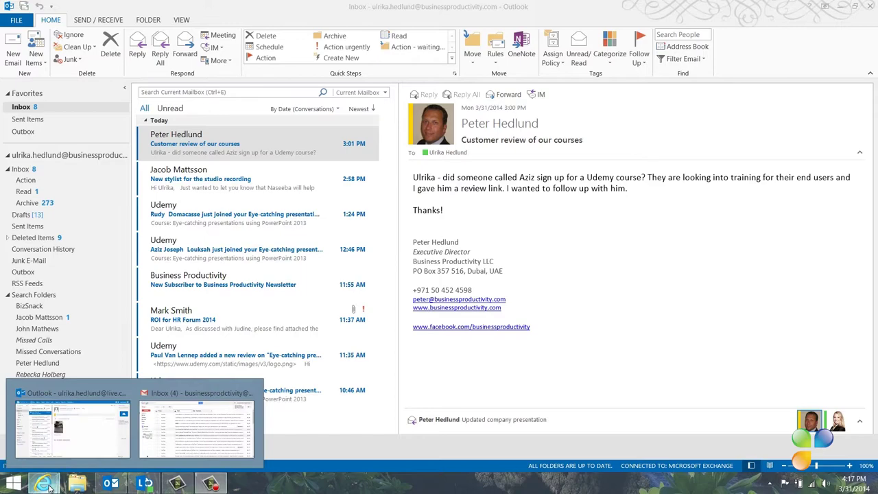
mouse_move(61, 437)
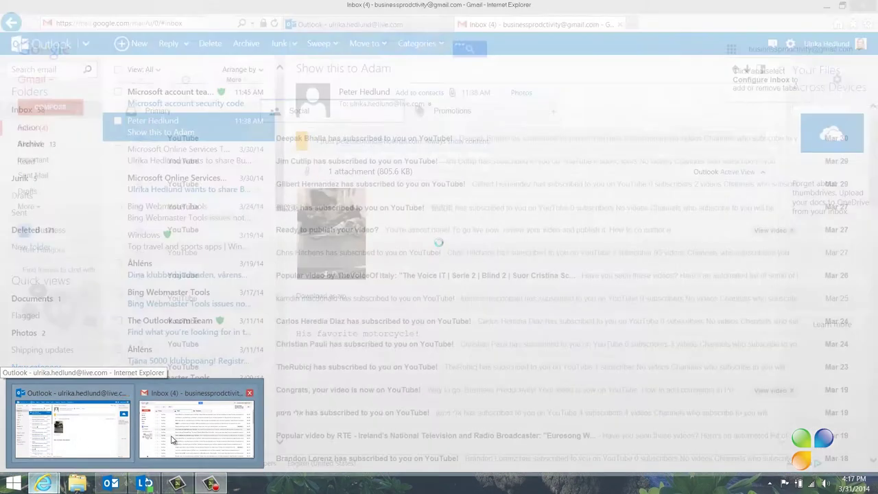
mouse_move(172, 436)
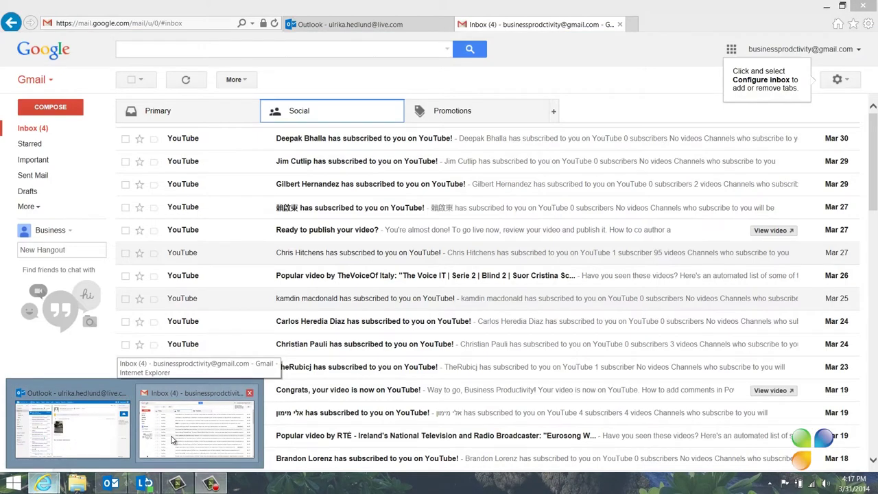
click(172, 439)
click(110, 484)
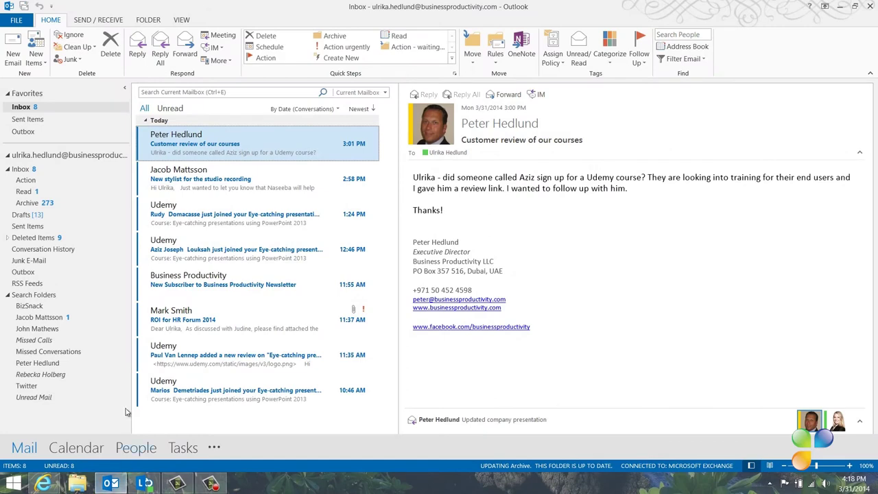
- Add the Gmail mailbox as account 'Business Productivity', entering its Gmail address and password
click(15, 22)
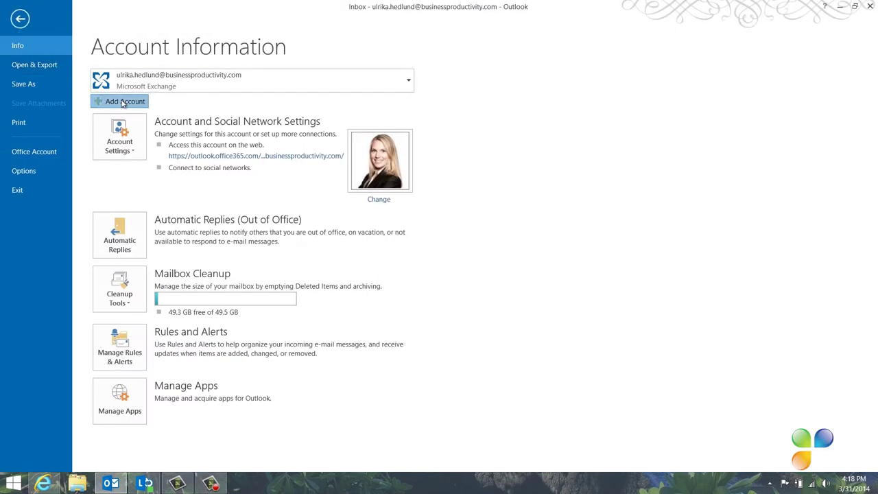
click(120, 100)
text(Business Productivity)
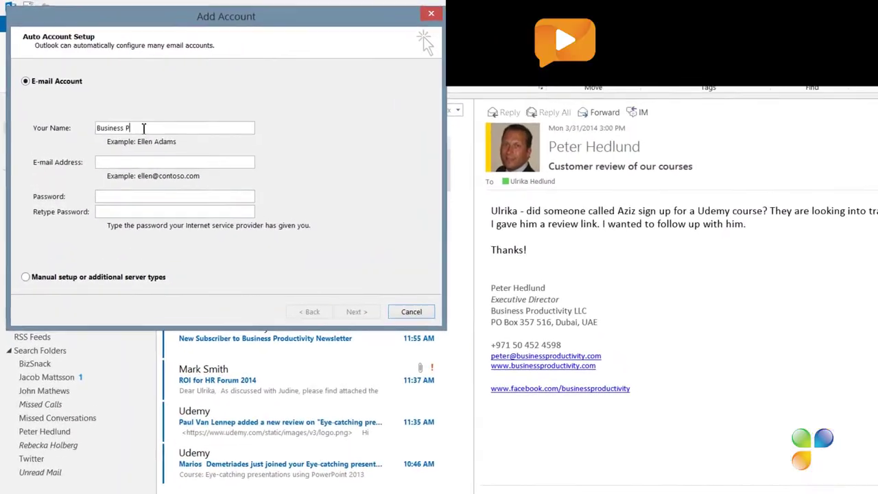
key(Tab)
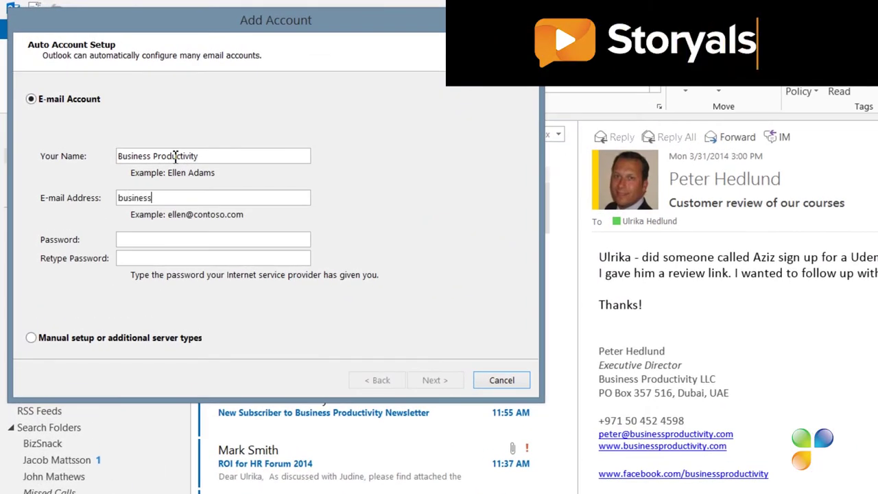
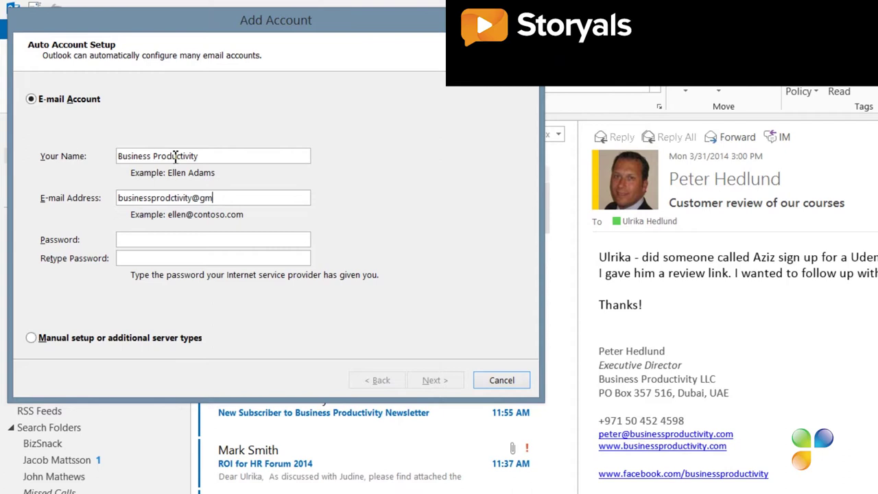
key(Tab)
text(**********)
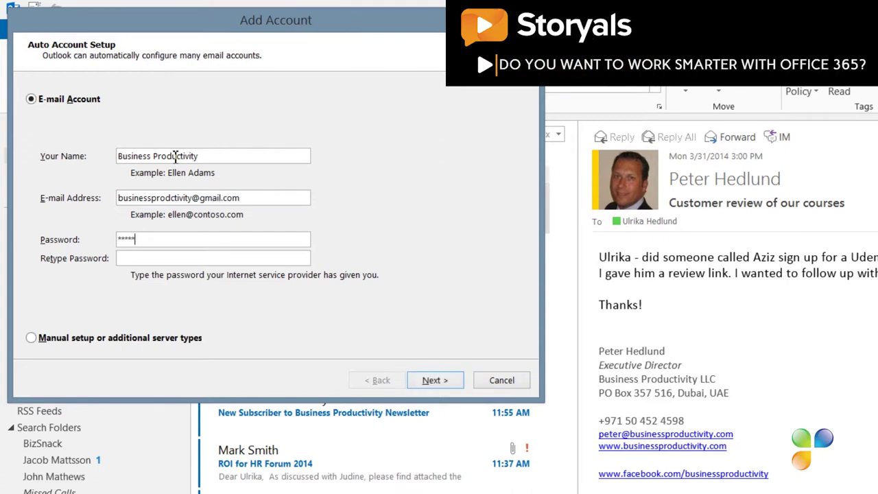
text(************)
click(435, 380)
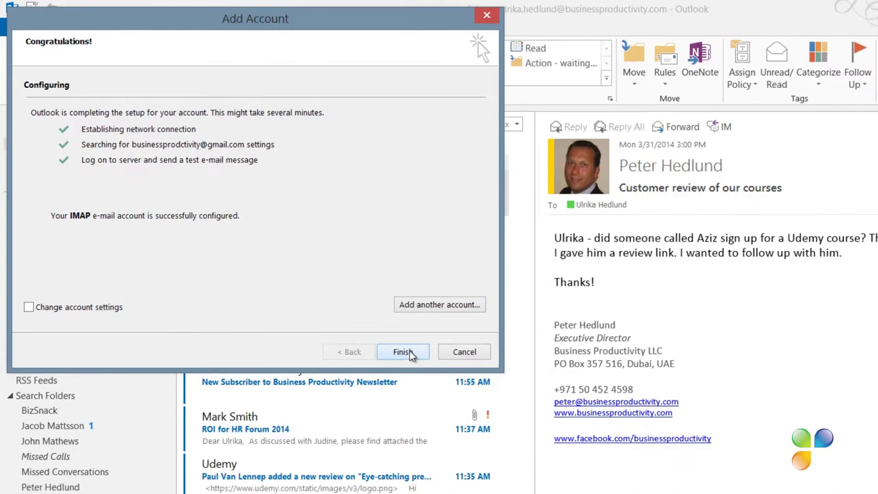
click(435, 381)
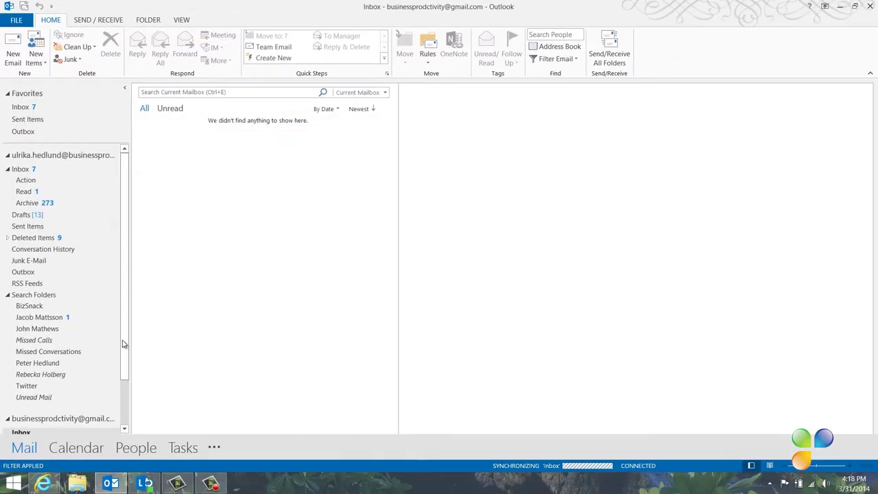
- Add the live.com account, entering the user's name, e-mail address and password
scroll(123, 343, down, 2)
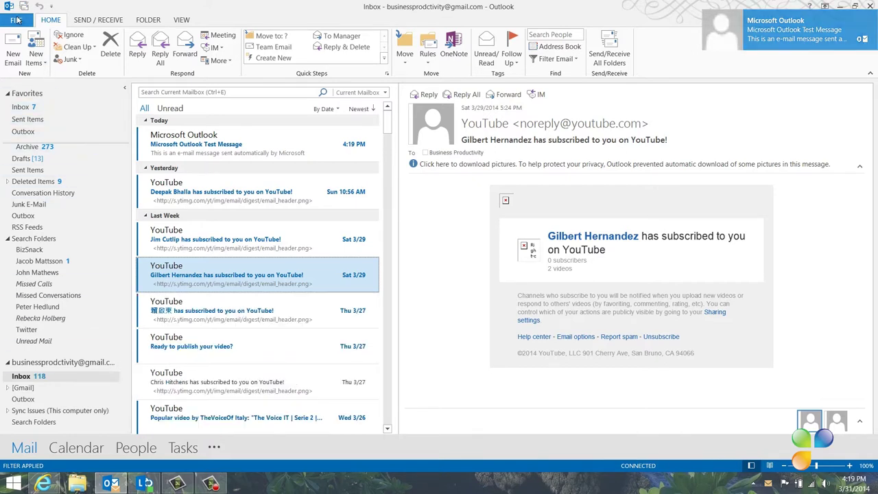
click(16, 20)
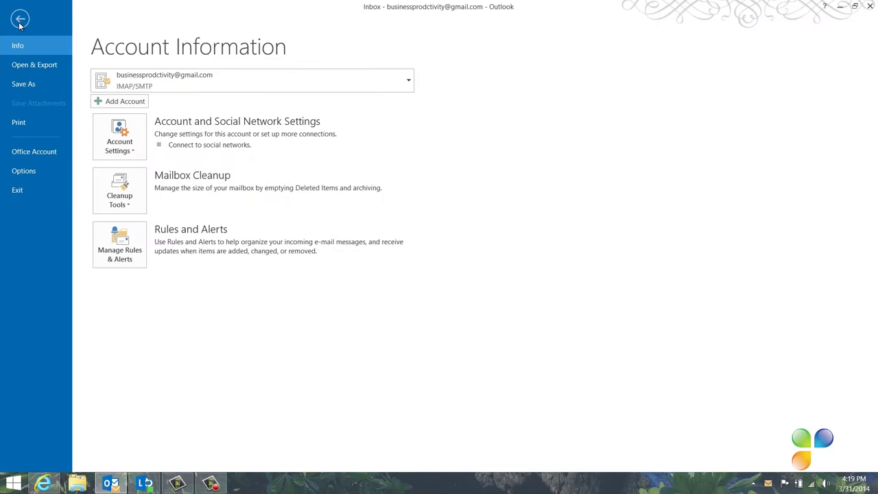
click(118, 102)
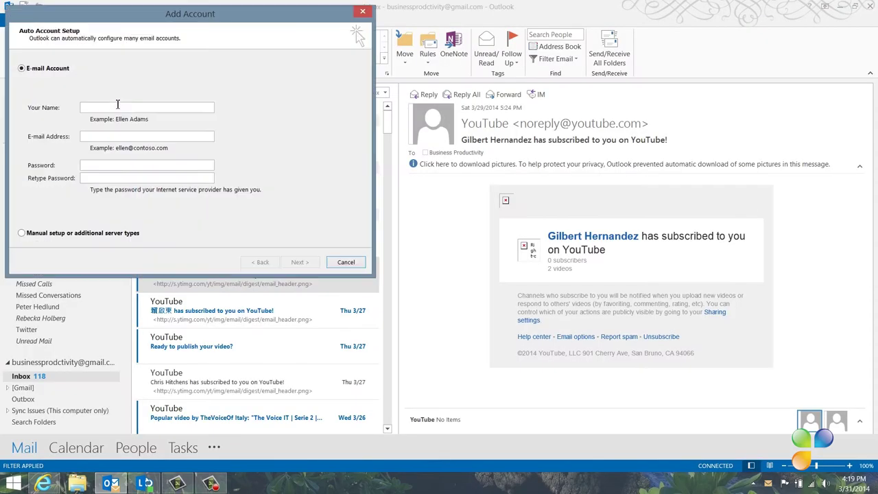
key(Tab)
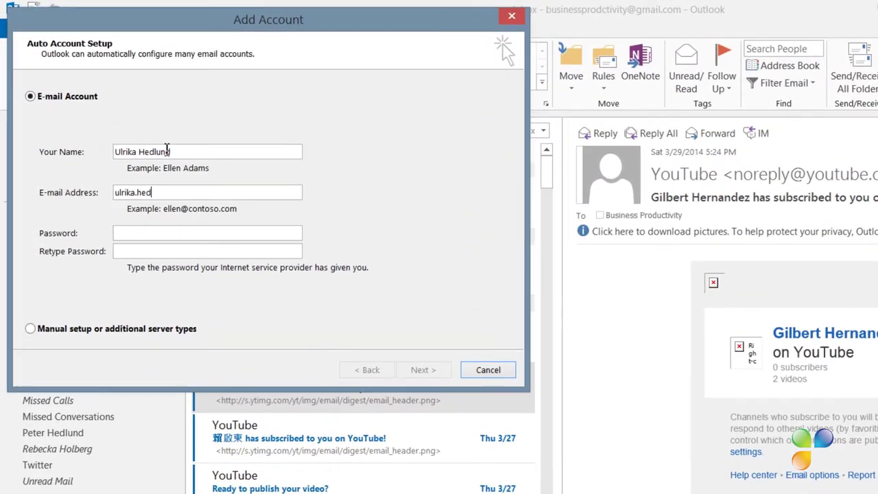
key(Tab)
text(********)
key(Tab)
text(********)
click(435, 370)
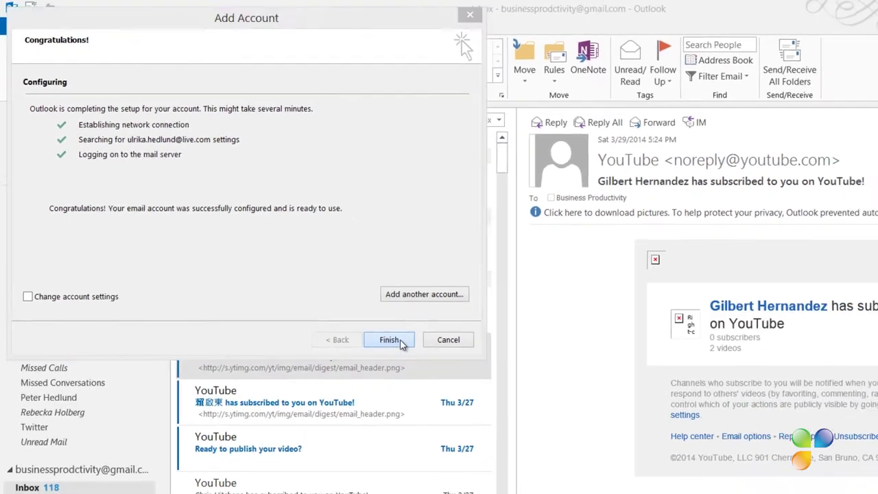
click(389, 339)
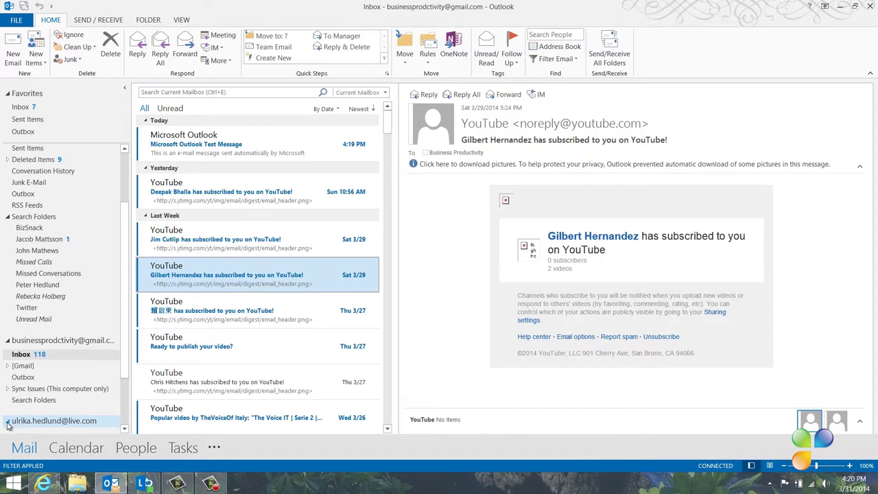
- Expand the live.com account in the folder pane and open its Inbox
click(8, 422)
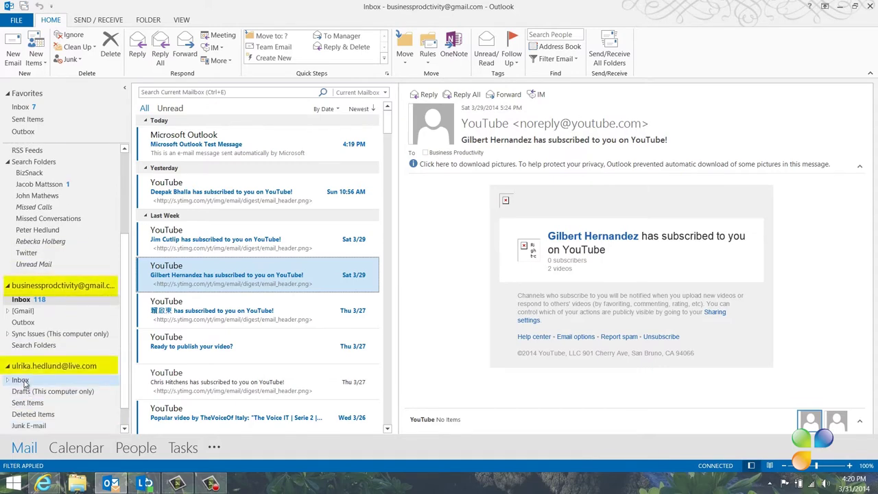
click(20, 380)
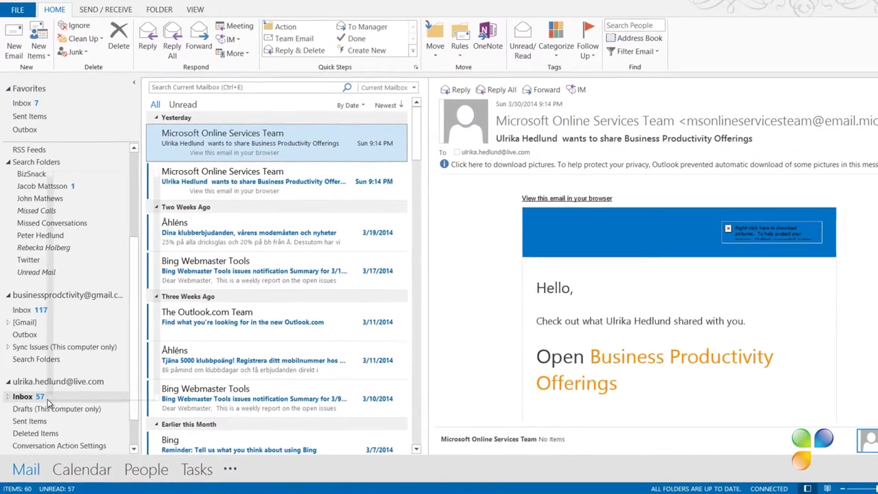
- Show the live.com and Gmail inboxes in Favorites, then return to the Exchange Inbox
right_click(34, 382)
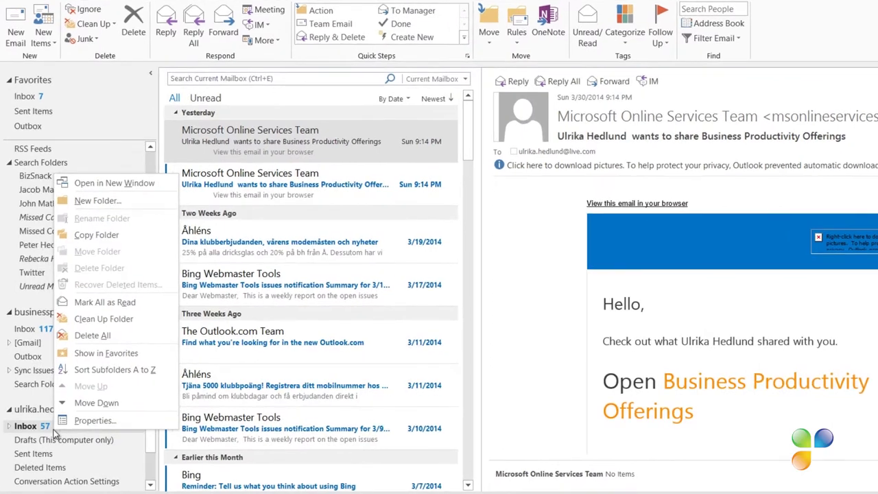
click(98, 353)
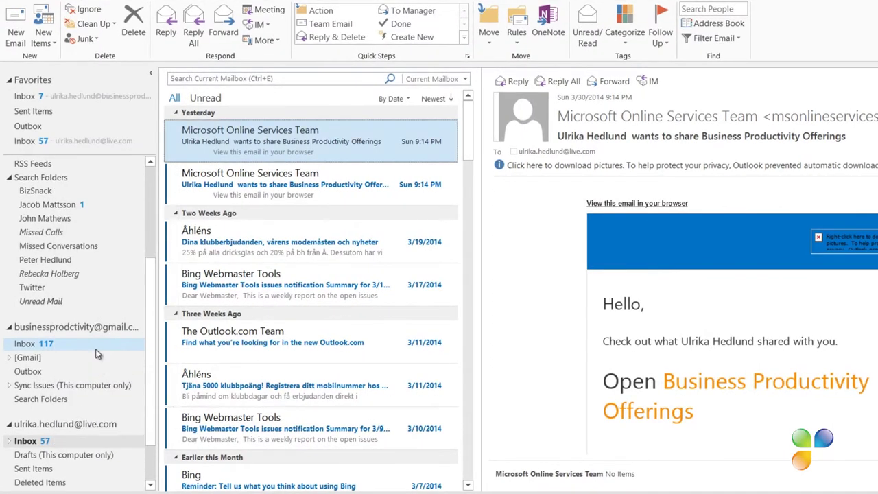
right_click(42, 345)
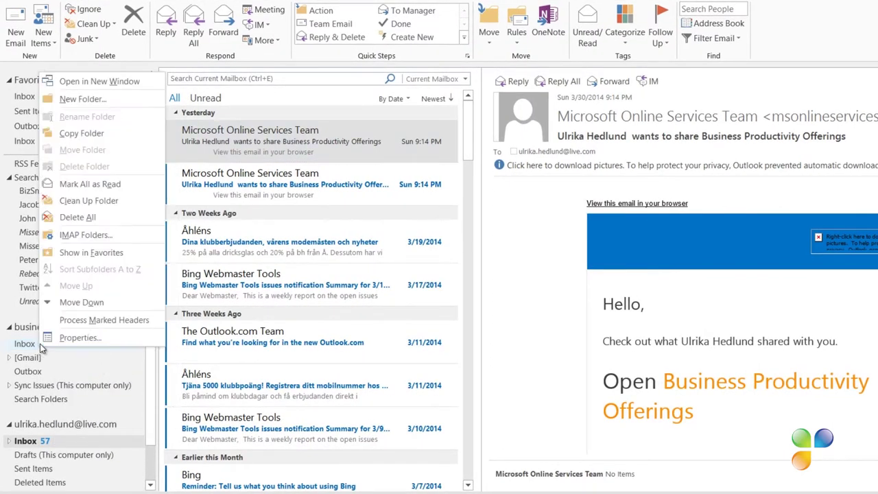
click(81, 254)
scroll(137, 261, up, 2)
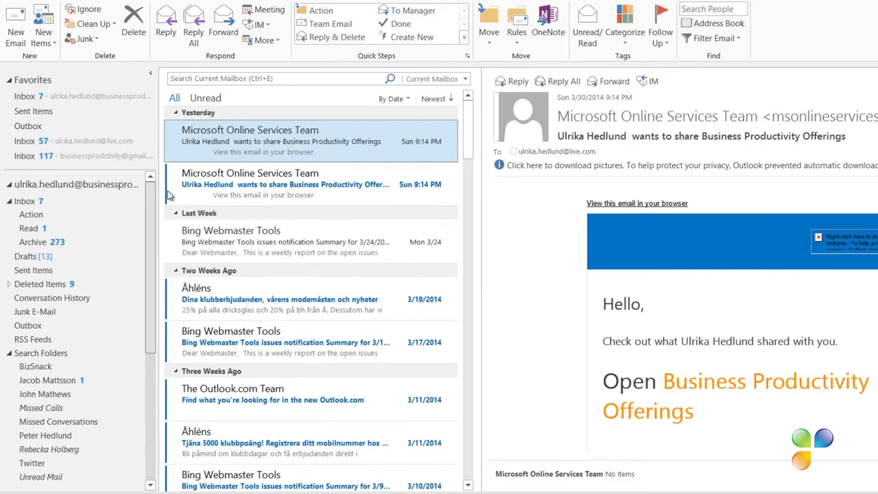
click(79, 98)
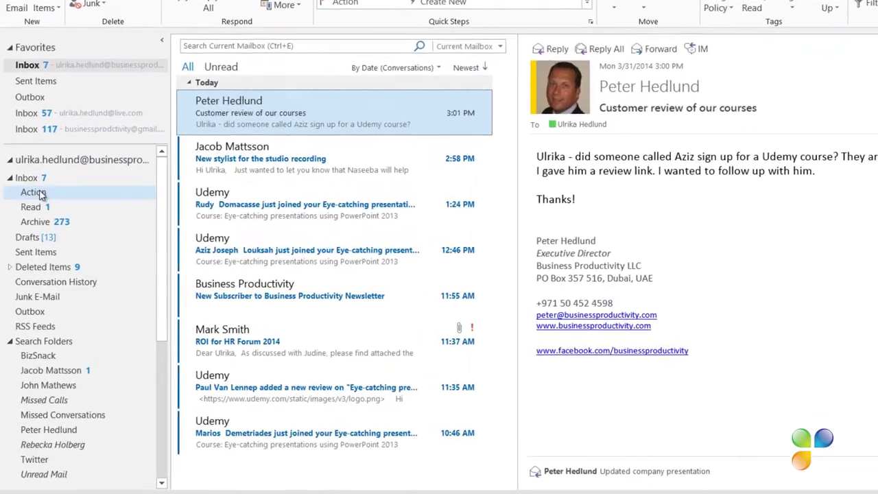
- Show the Action folder in Favorites, drag it directly below Inbox, and open it
right_click(42, 194)
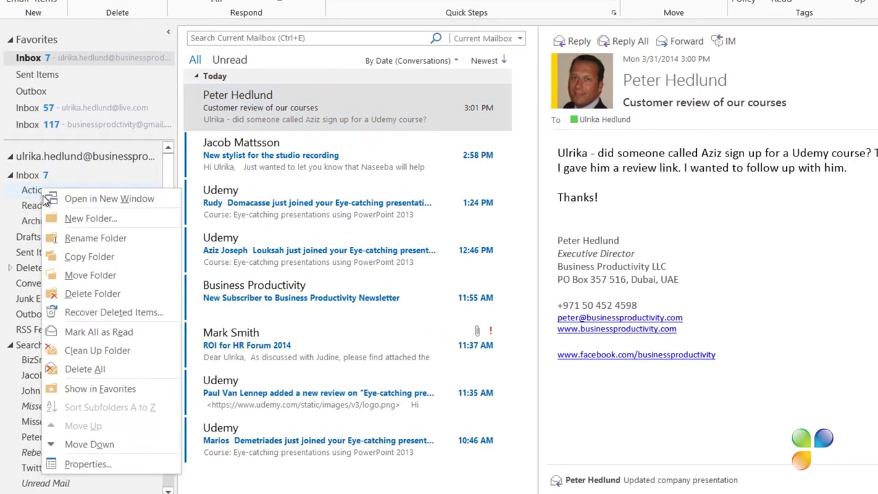
click(92, 389)
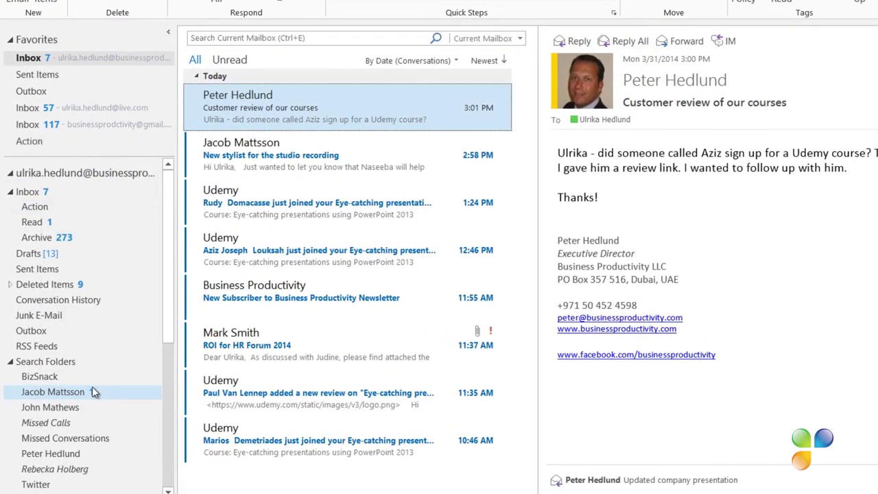
drag(37, 142, 31, 62)
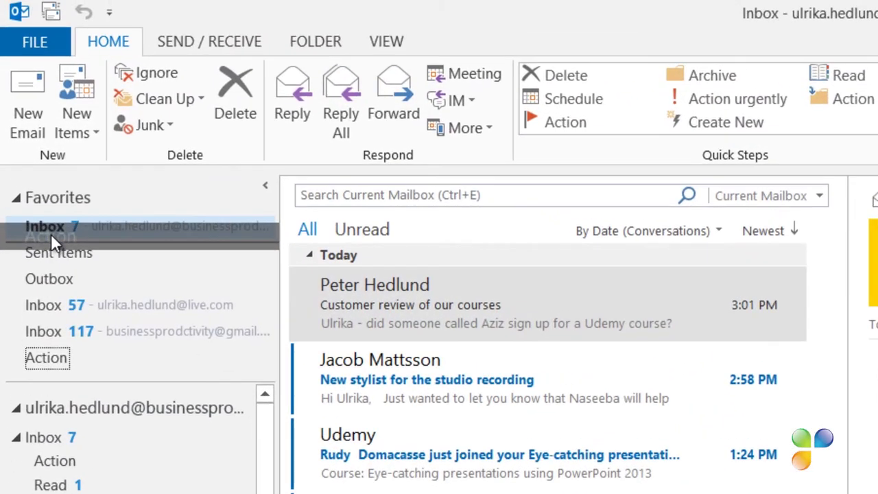
drag(51, 233, 57, 242)
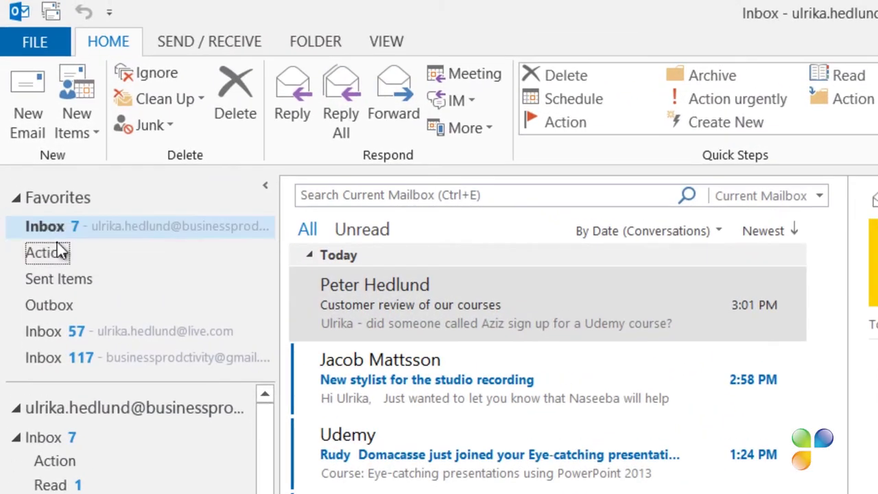
click(61, 255)
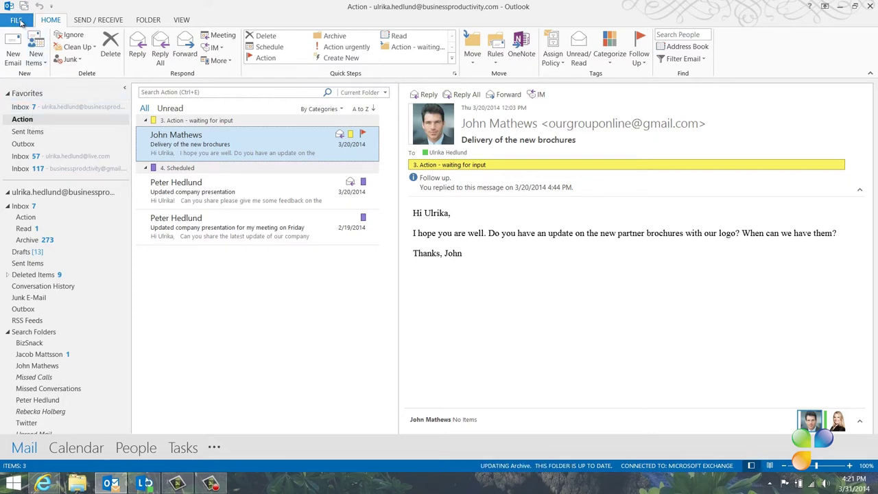
- Set 'Start Outlook in this folder' to Inbox > Action in the Advanced options
click(18, 20)
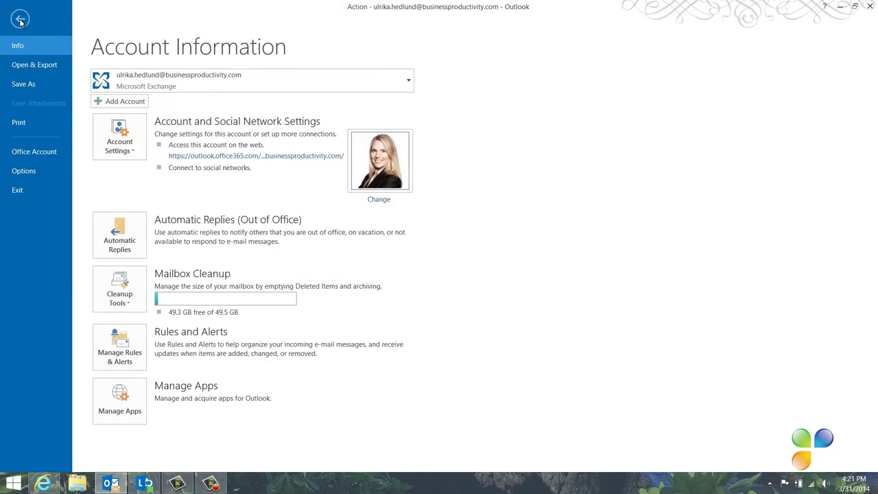
click(45, 170)
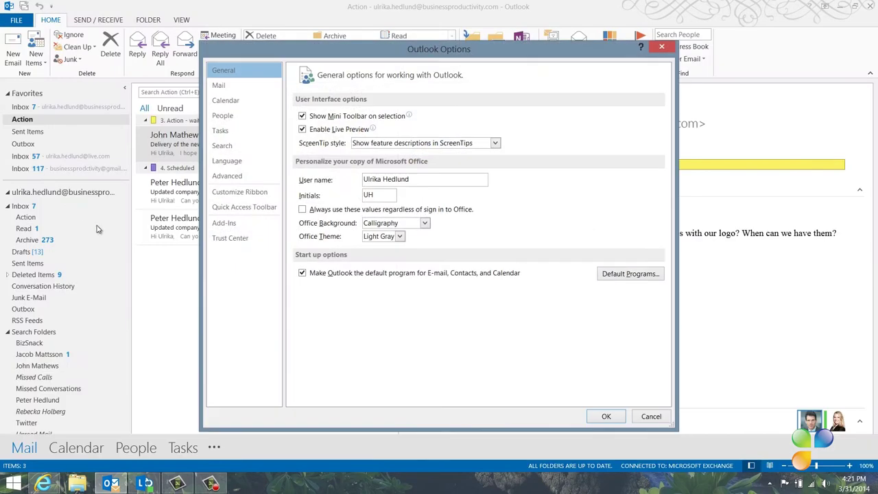
click(230, 176)
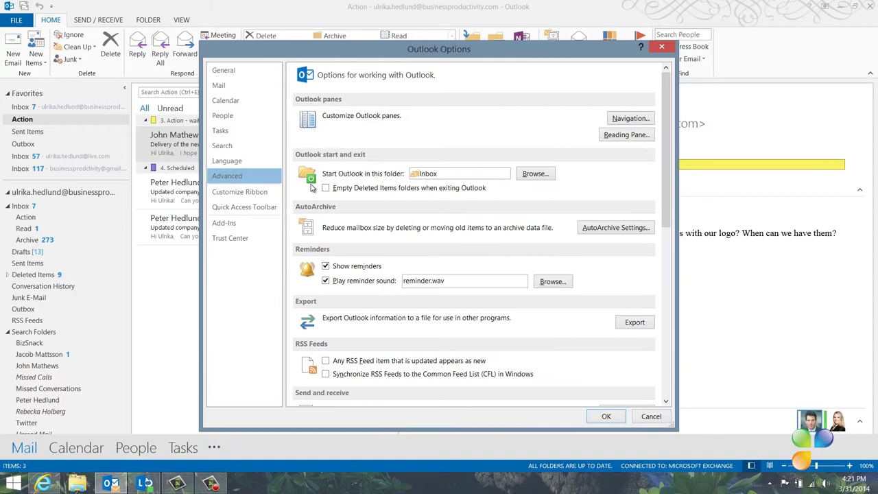
click(535, 174)
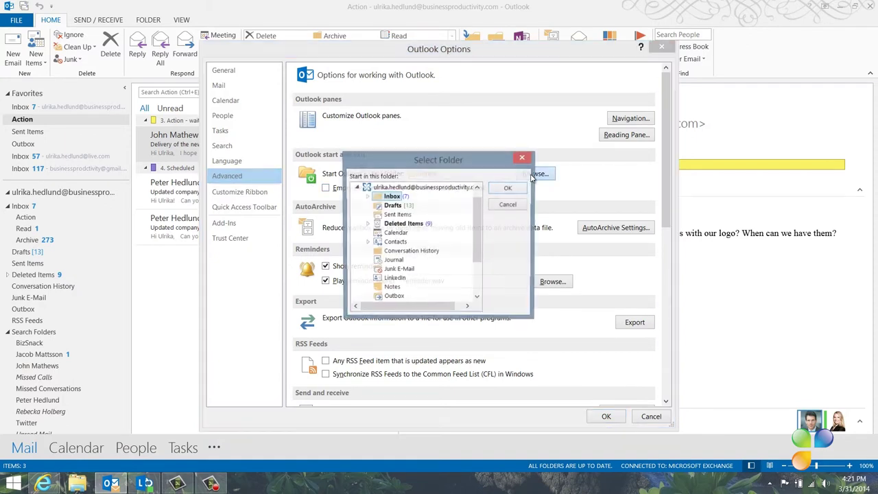
click(367, 196)
click(401, 206)
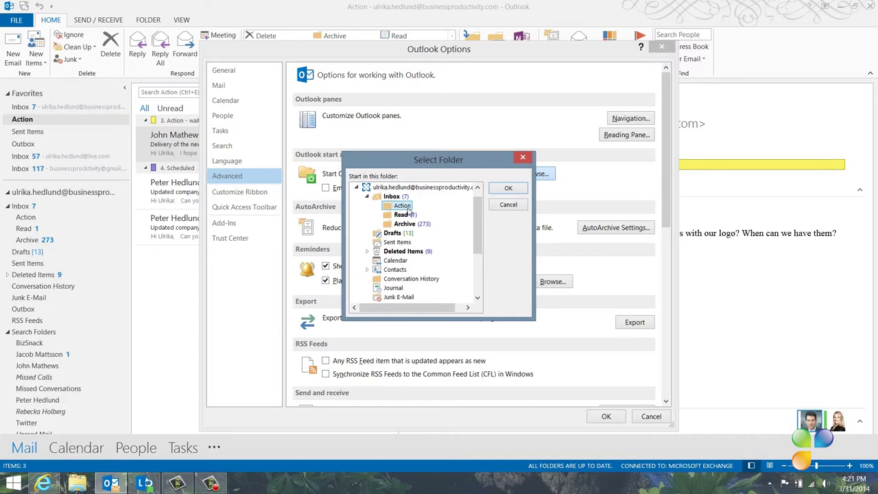
click(506, 188)
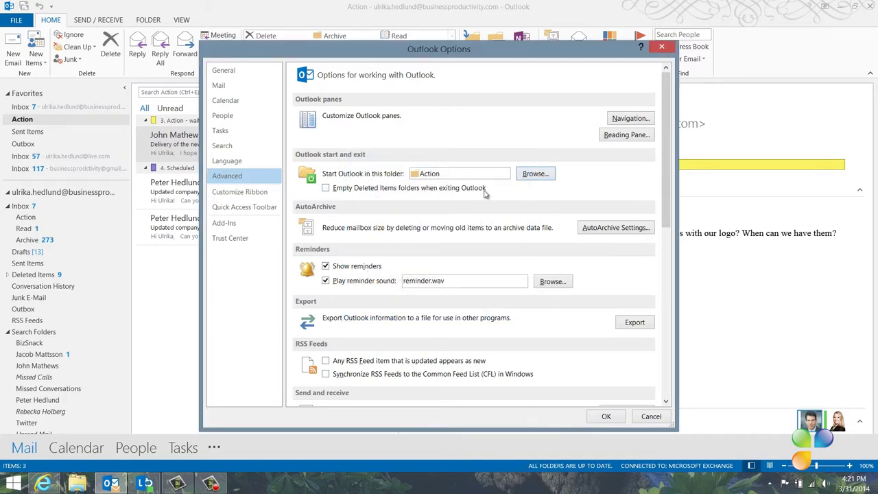
click(606, 417)
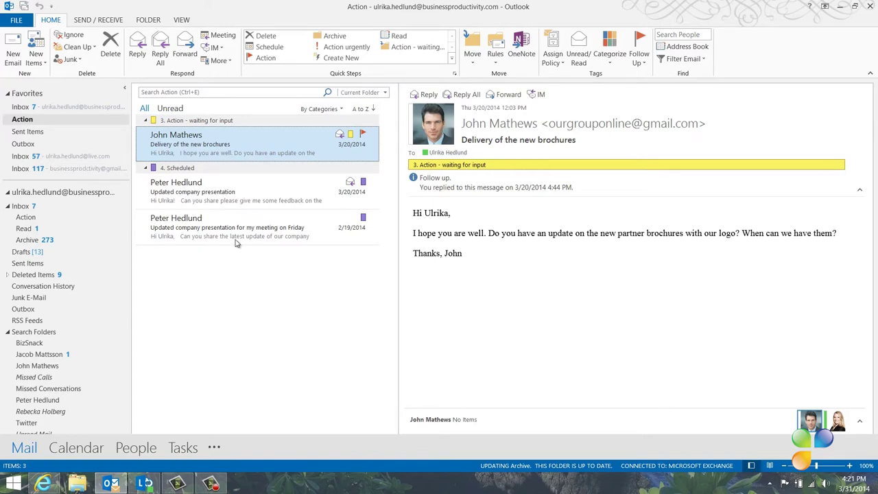
- Open the Inbox under Favorites to show the 'Customer review of our courses' message
click(104, 108)
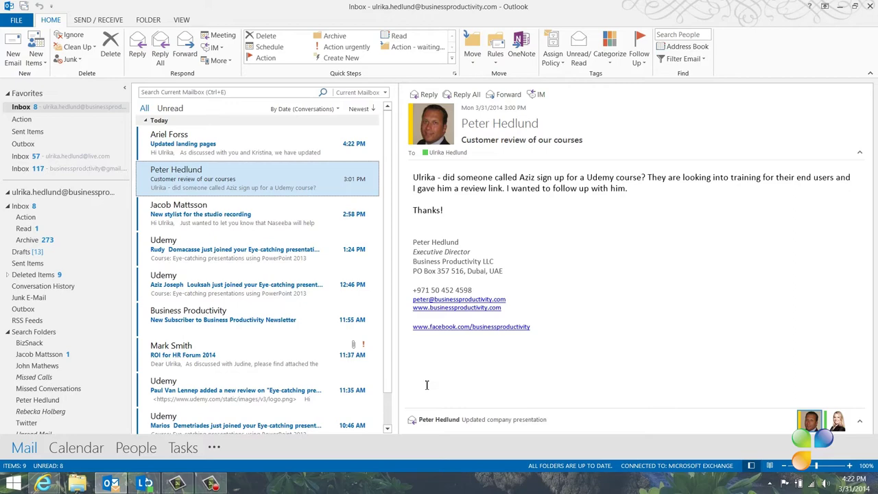
- Turn off the new-mail sound, taskbar envelope icon and Desktop Alert in Mail options
click(16, 20)
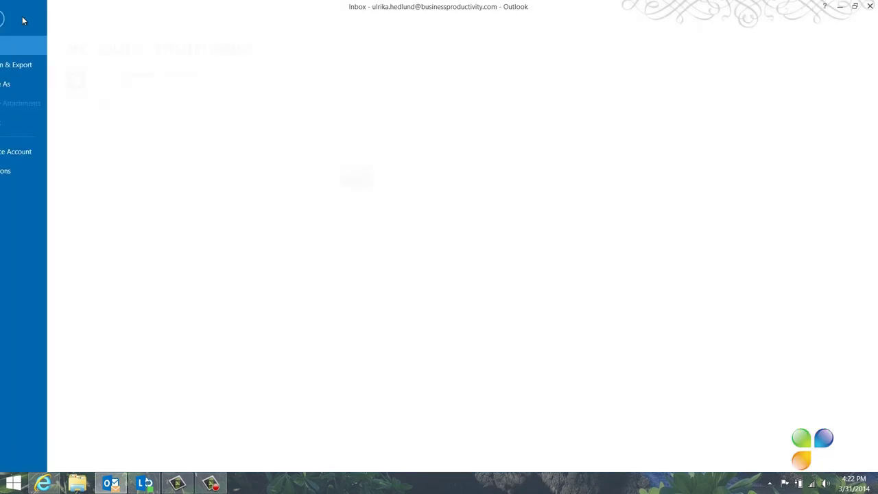
click(44, 169)
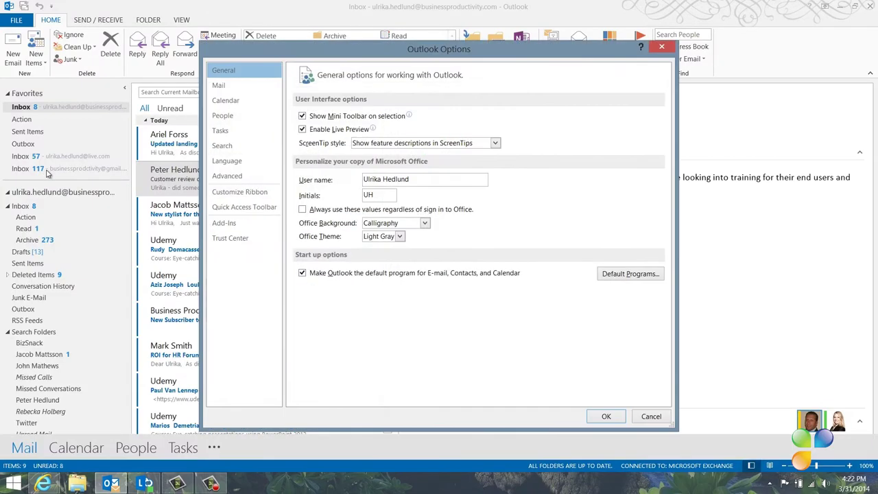
click(221, 86)
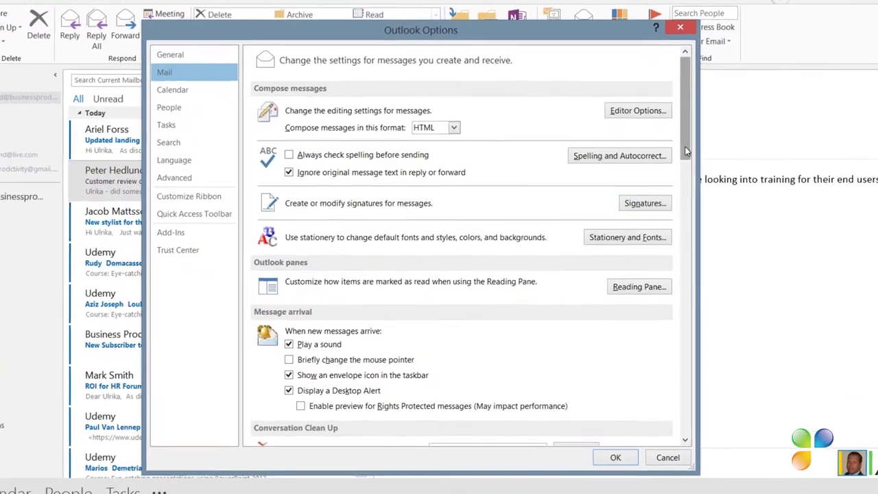
drag(672, 151, 689, 212)
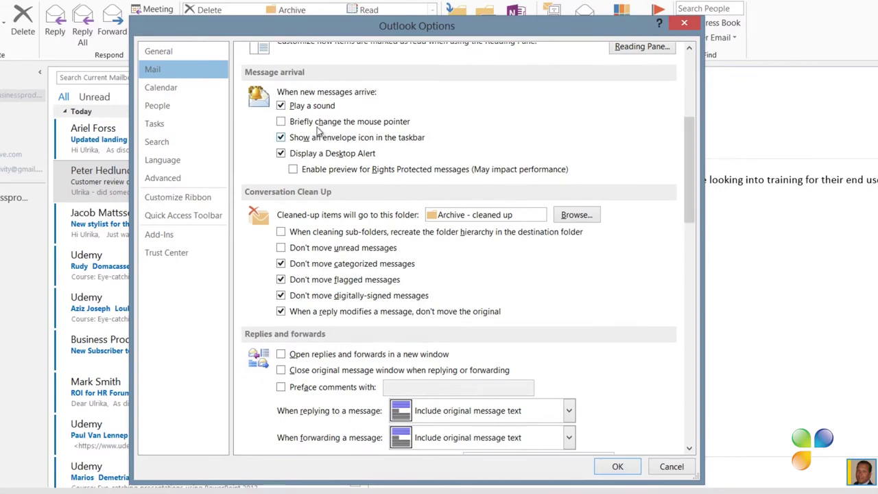
click(281, 105)
click(281, 137)
click(281, 153)
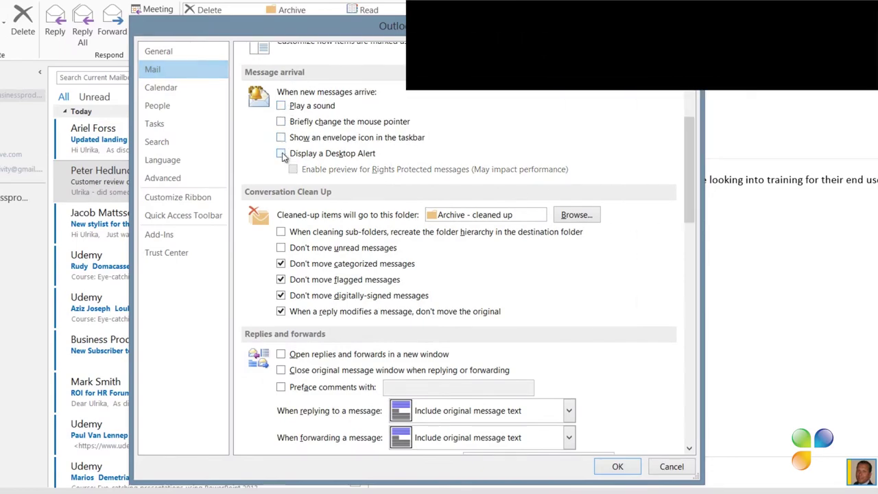
click(617, 466)
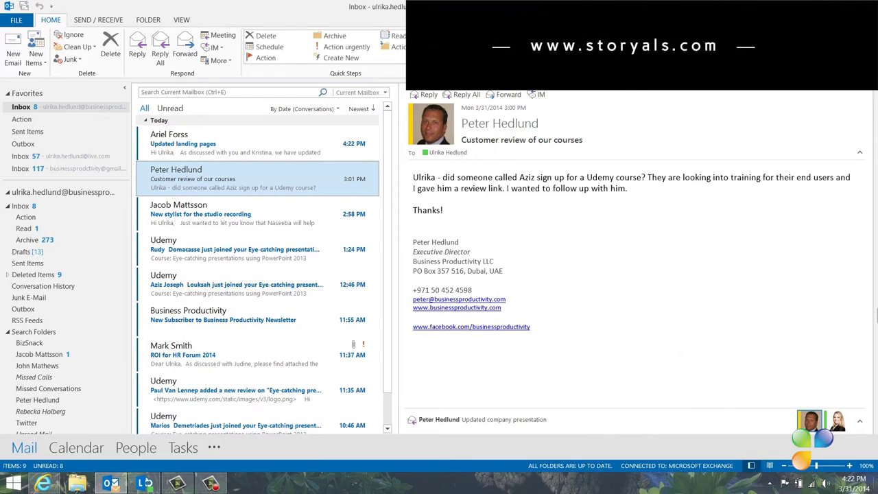
- Switch off Mail and Outlook 2013 notifications in PC Settings, then close the settings app
mouse_move(877, 493)
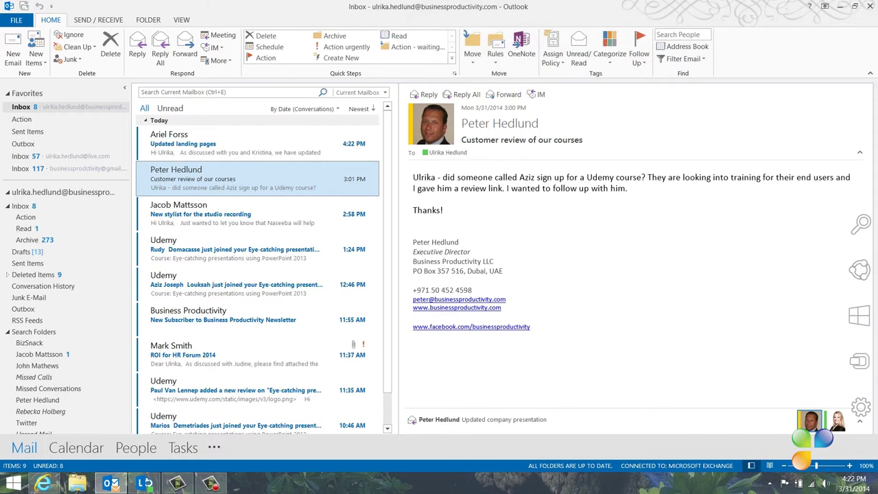
mouse_move(860, 410)
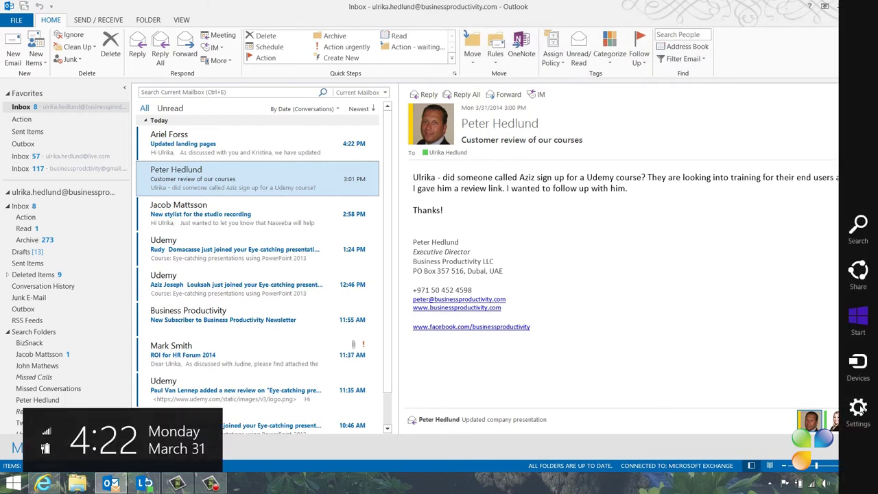
click(858, 409)
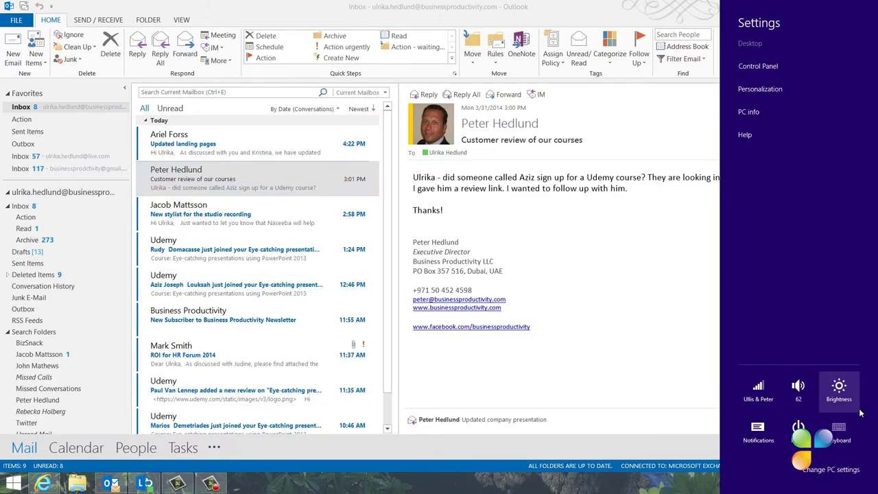
click(842, 474)
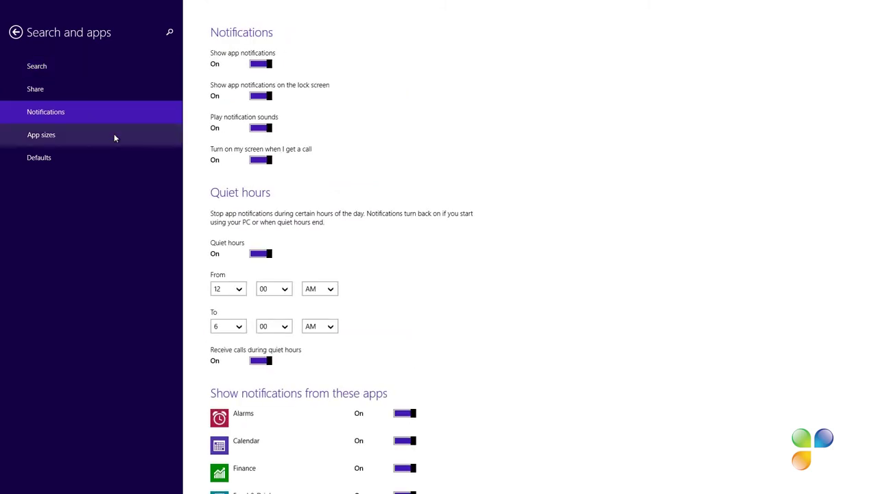
scroll(508, 222, down, 6)
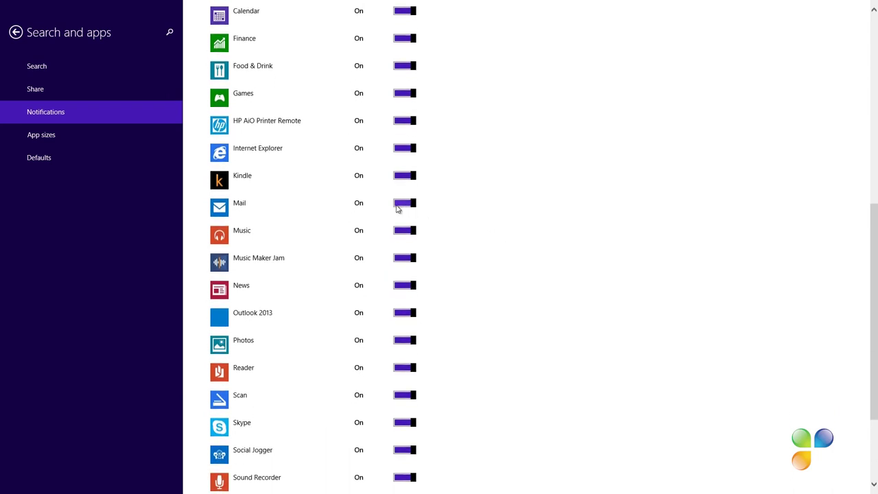
click(398, 205)
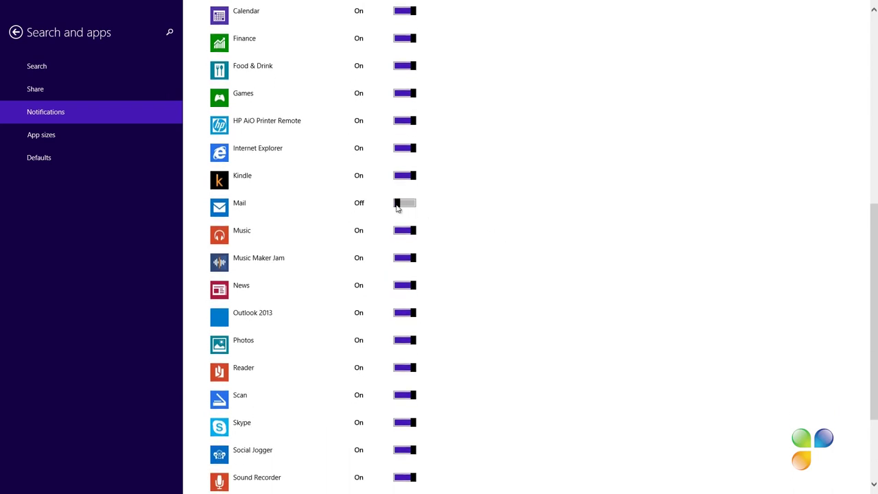
click(400, 313)
drag(453, 8, 441, 480)
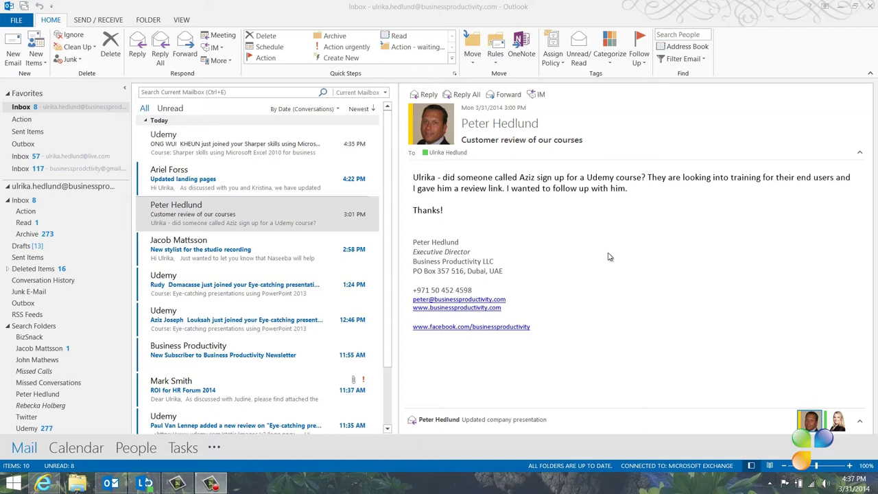
- Open the top Udemy message about the 'Sharper skills using Microsoft Excel 2010 for business' course
click(214, 143)
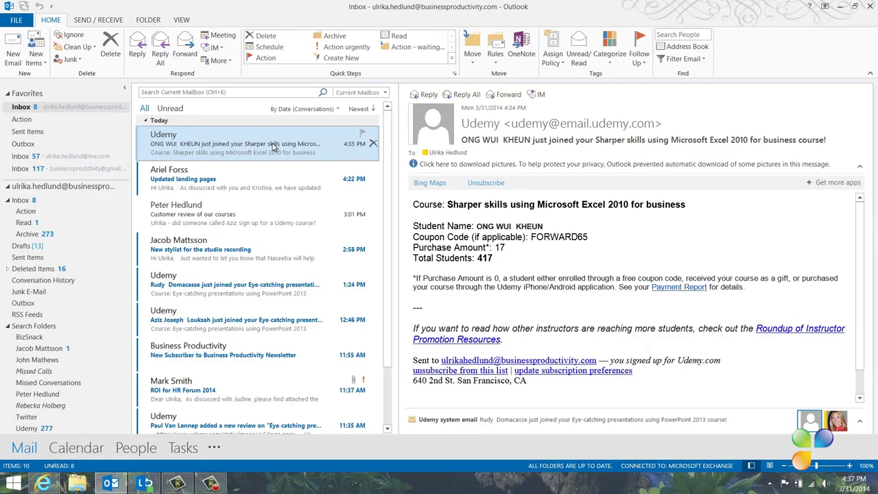
right_click(274, 145)
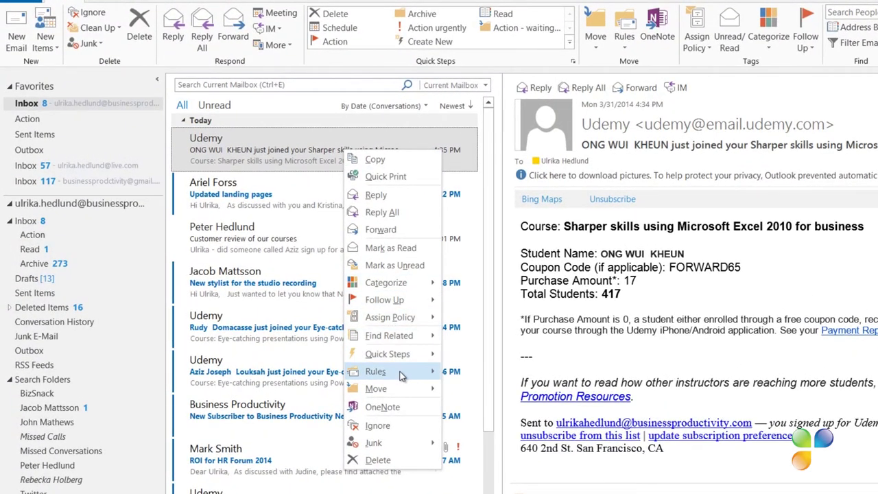
mouse_move(401, 375)
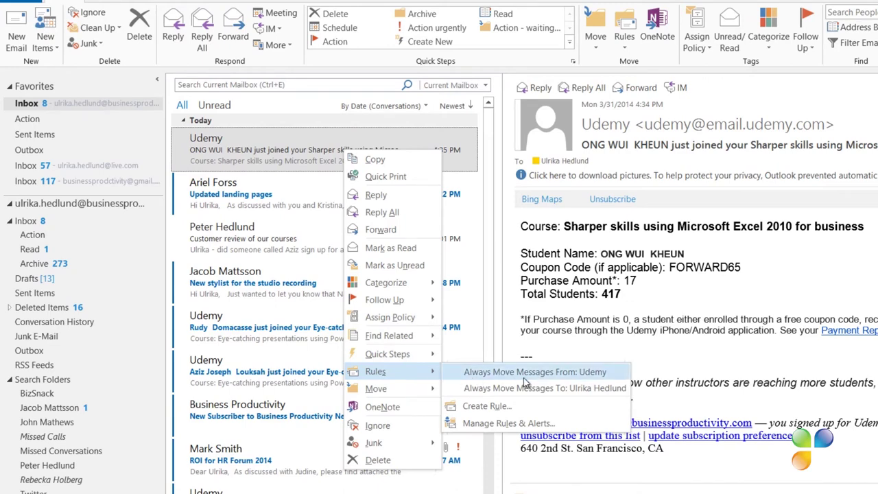
click(524, 376)
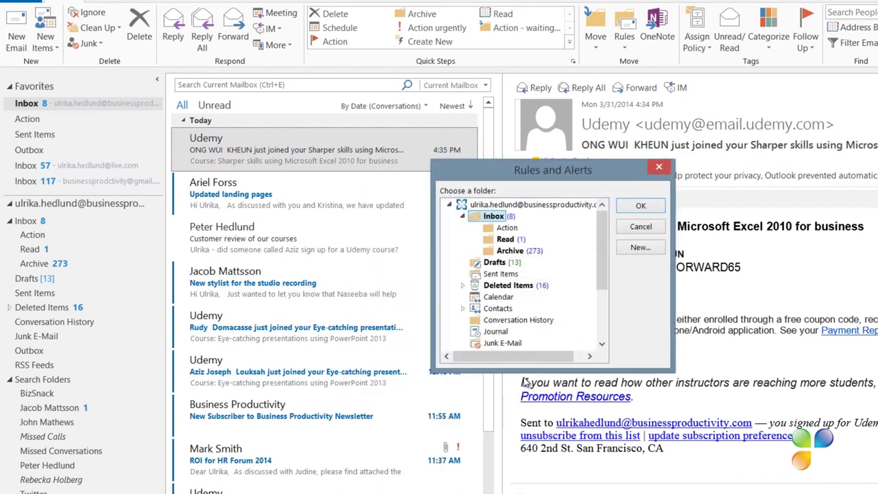
click(511, 252)
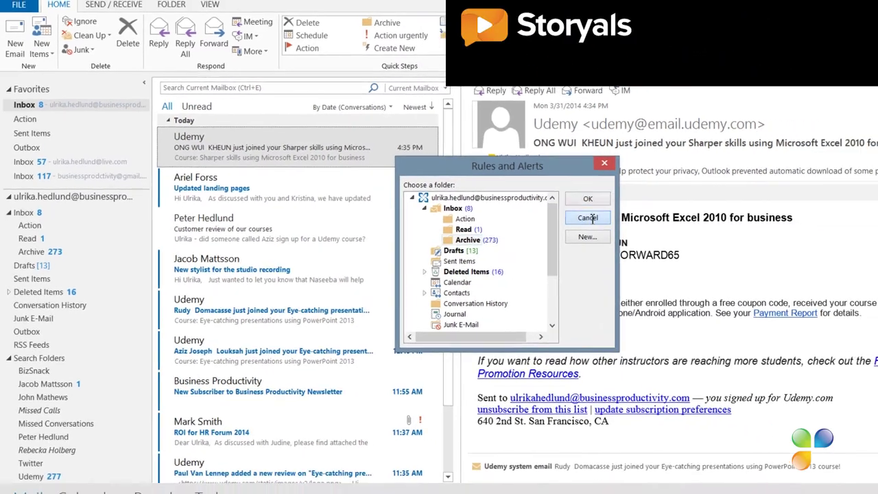
click(627, 225)
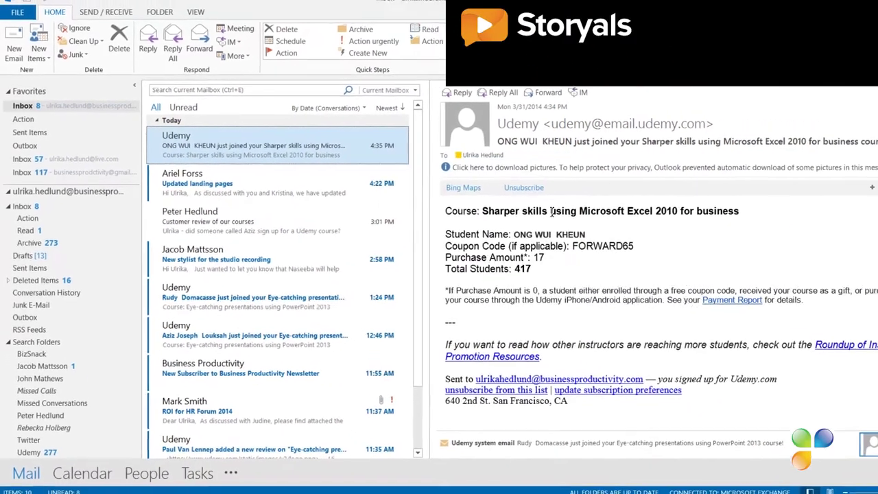
- Select the top Udemy Excel course signup message and bring up the Rules options
click(281, 425)
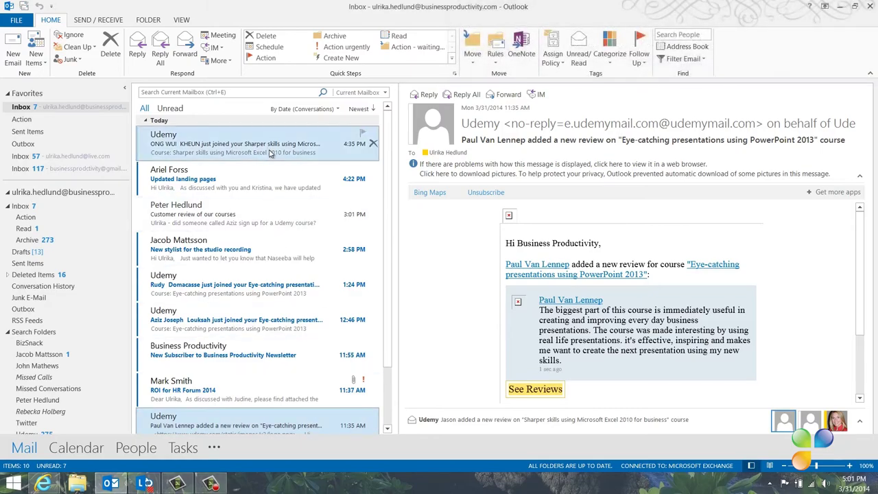
click(271, 152)
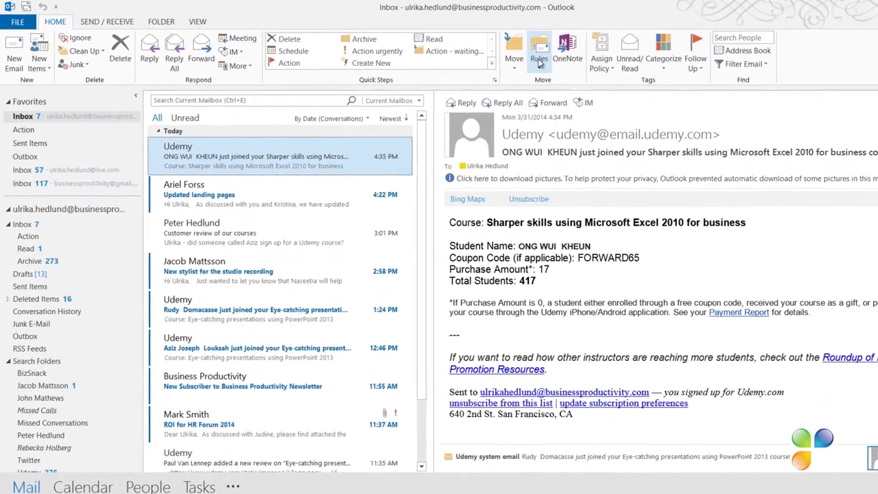
click(495, 55)
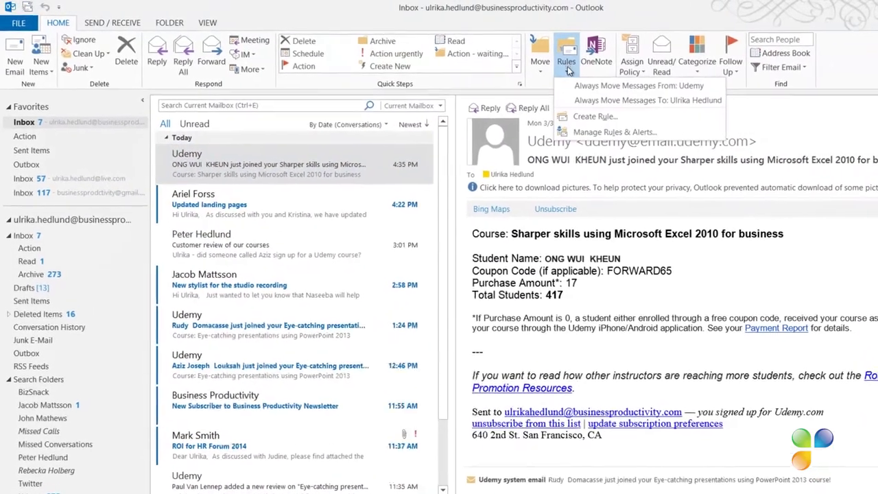
- Create a rule matching mail from Udemy whose subject contains 'just joined'
click(615, 121)
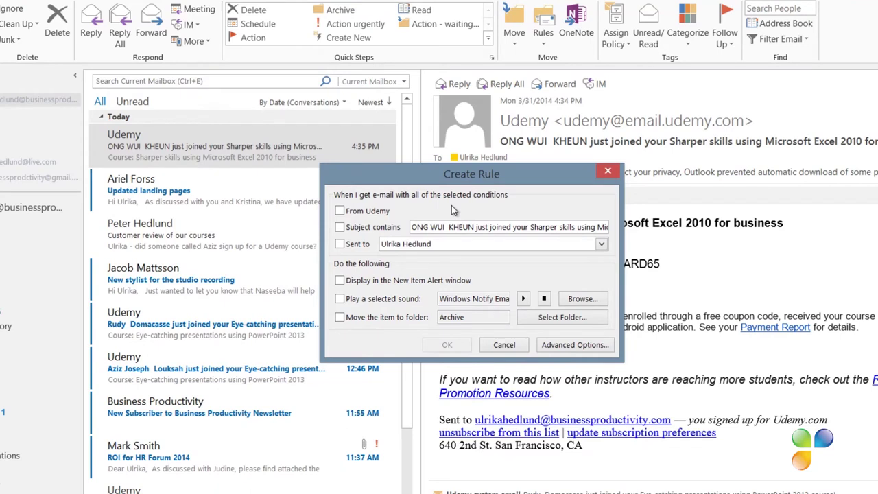
click(339, 212)
drag(473, 229, 393, 230)
key(Delete)
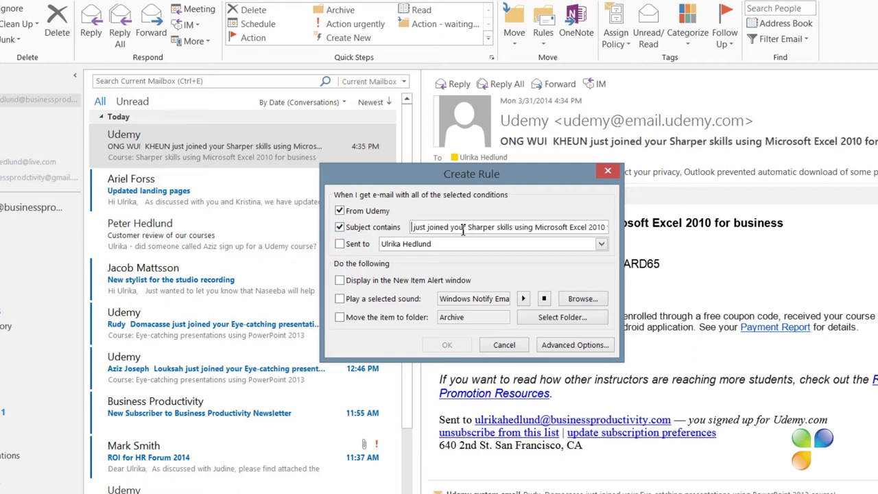
drag(449, 228, 691, 234)
key(Delete)
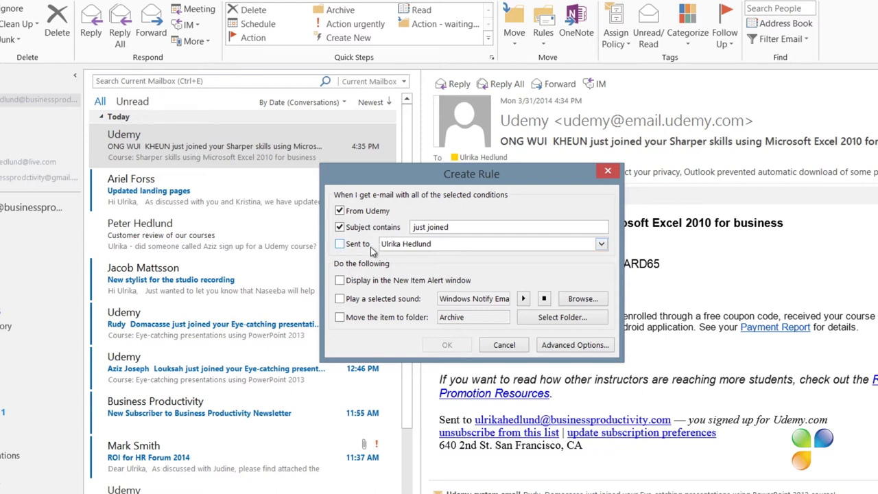
- Have the rule move matches to Archive, save it, and run it on the Inbox now
click(341, 317)
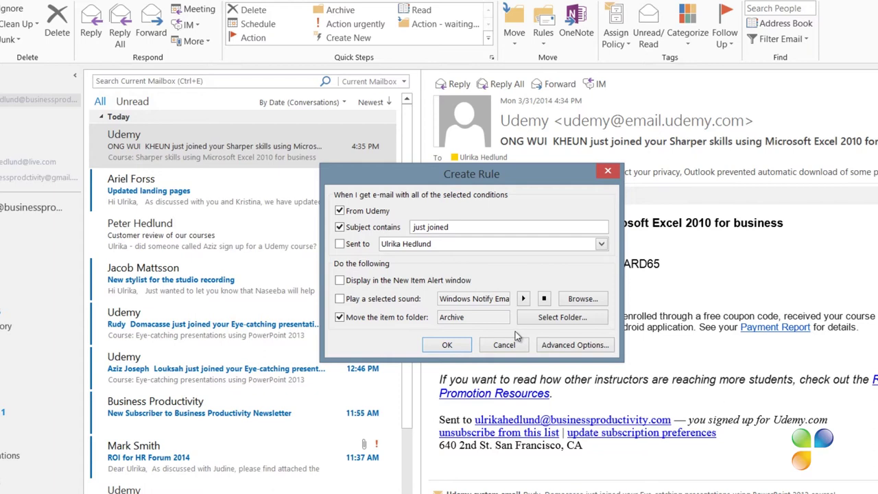
click(449, 347)
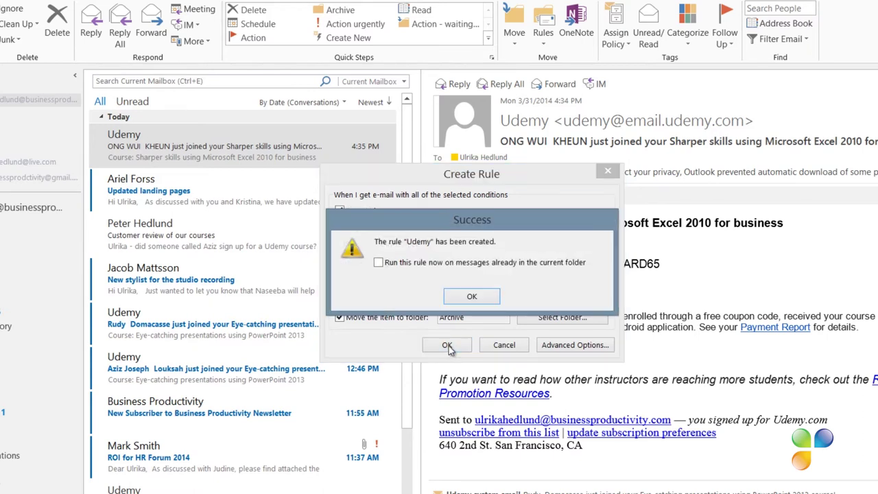
click(379, 264)
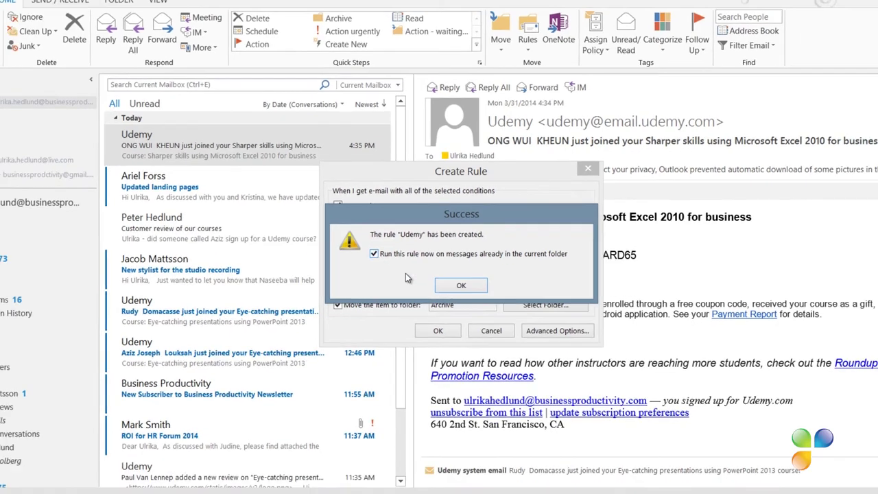
click(472, 296)
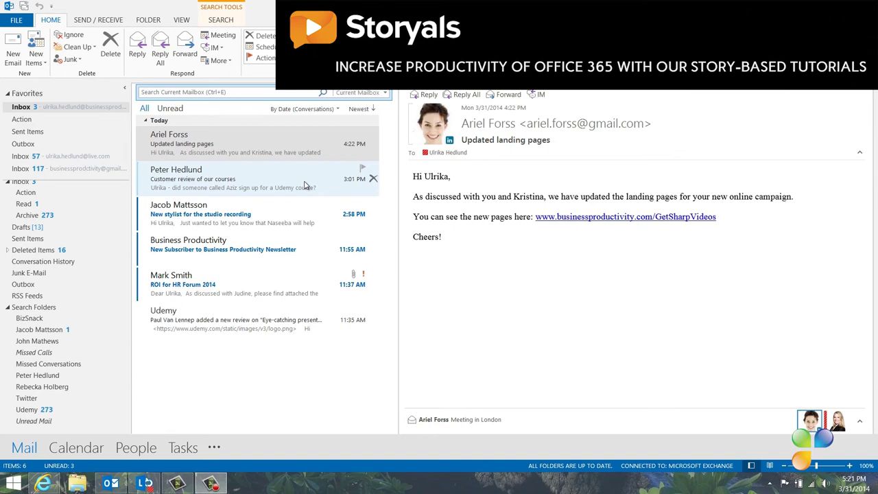
- View the Udemy search folder and read one of its 'just joined' signup messages
click(305, 186)
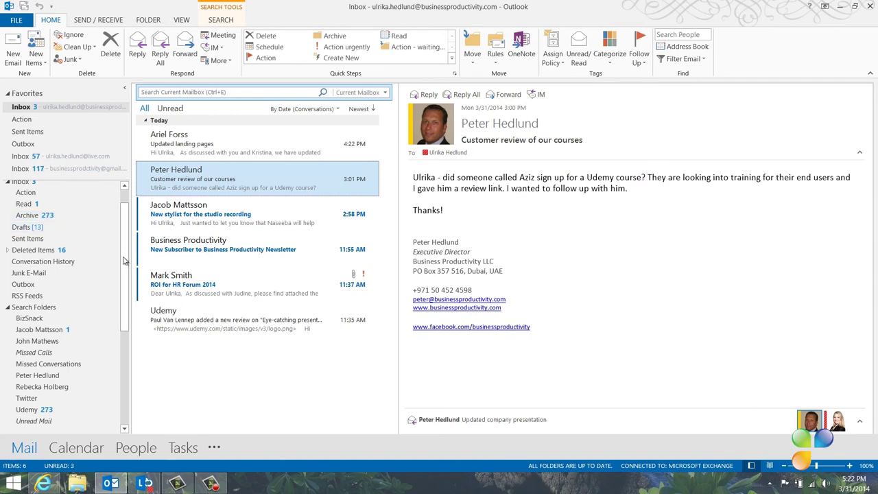
click(48, 410)
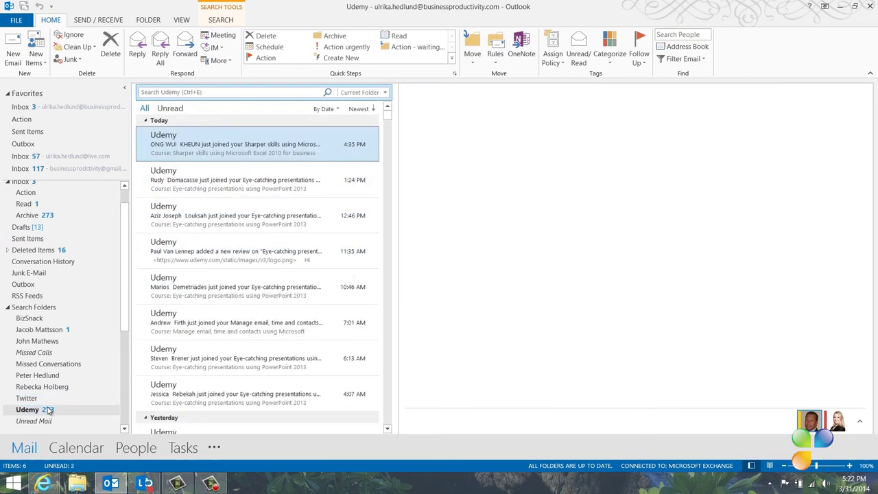
click(196, 231)
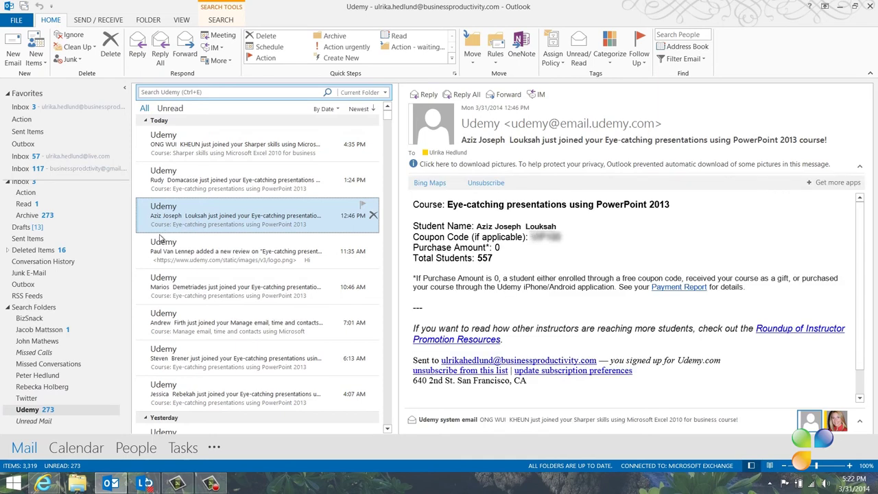
- Delete the Udemy search folder and confirm the deletion
right_click(35, 410)
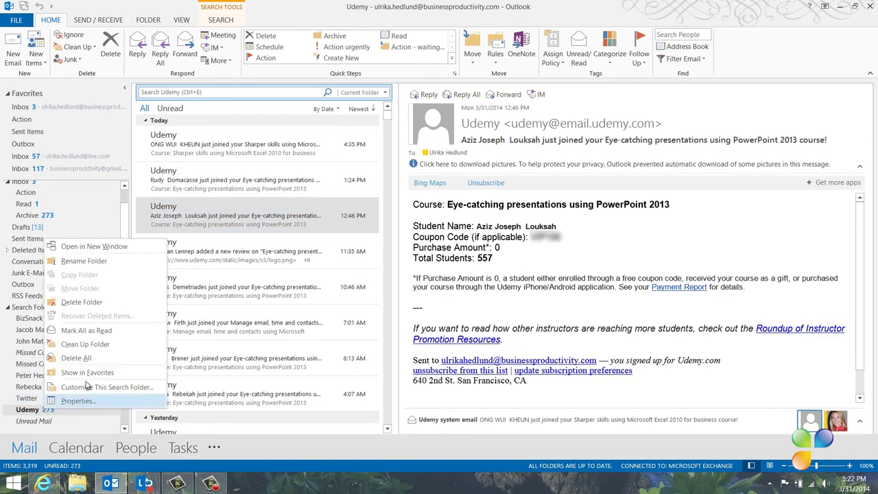
click(82, 302)
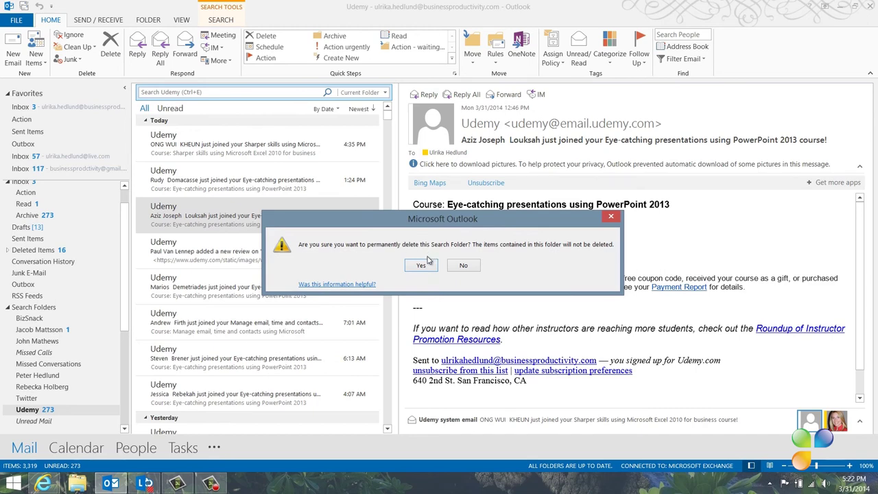
click(425, 265)
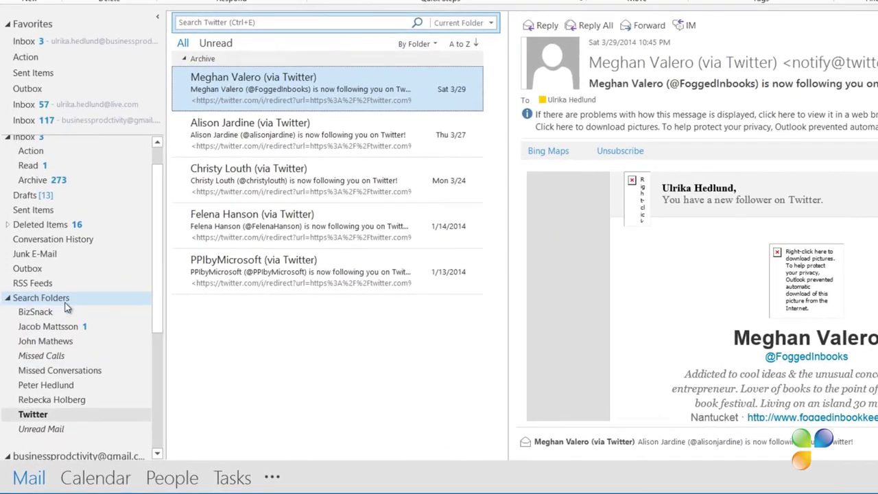
- Start a New Search Folder with 'Create a custom Search Folder' selected
right_click(61, 303)
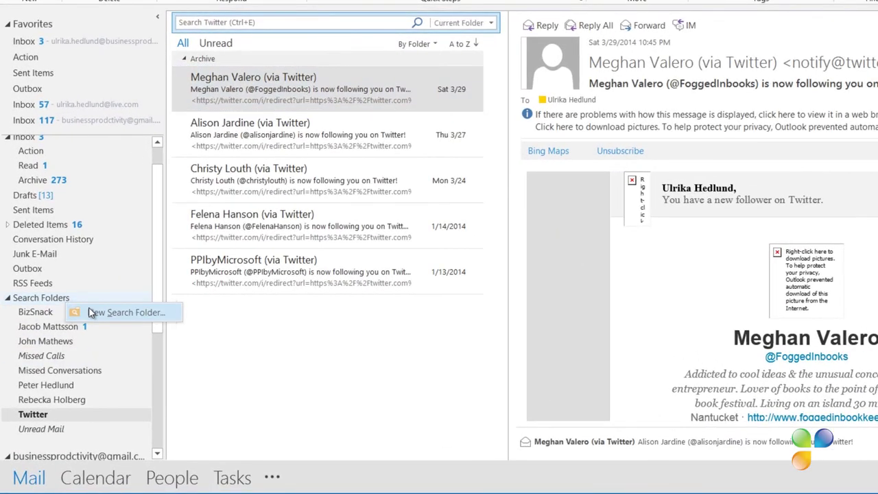
click(96, 312)
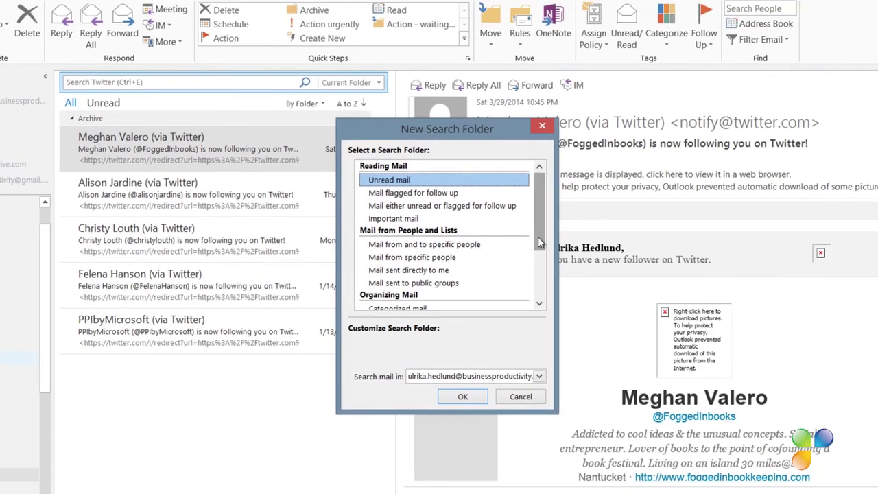
drag(538, 234, 539, 307)
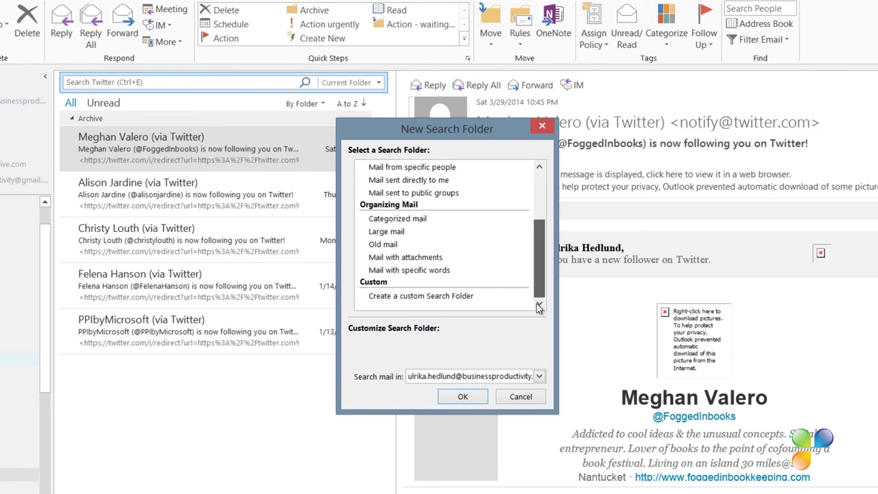
click(455, 296)
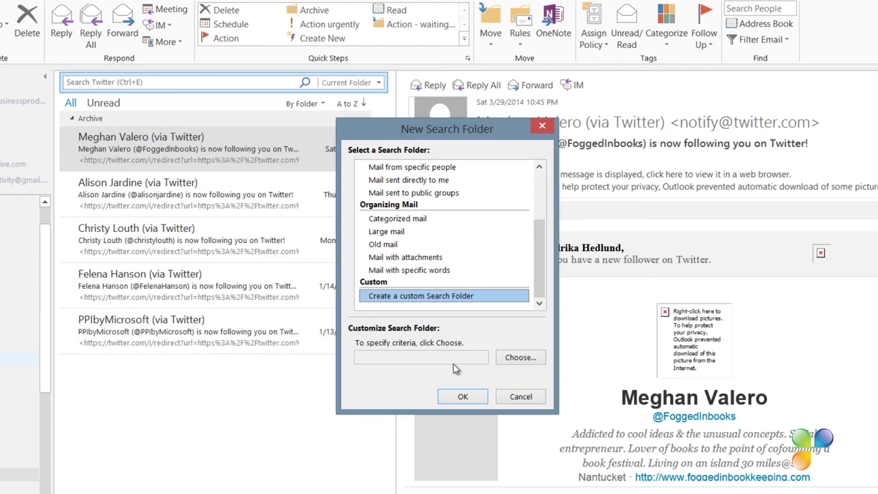
- Name the custom search folder Udemy, set its criterion to mail from udemy, and confirm
click(525, 360)
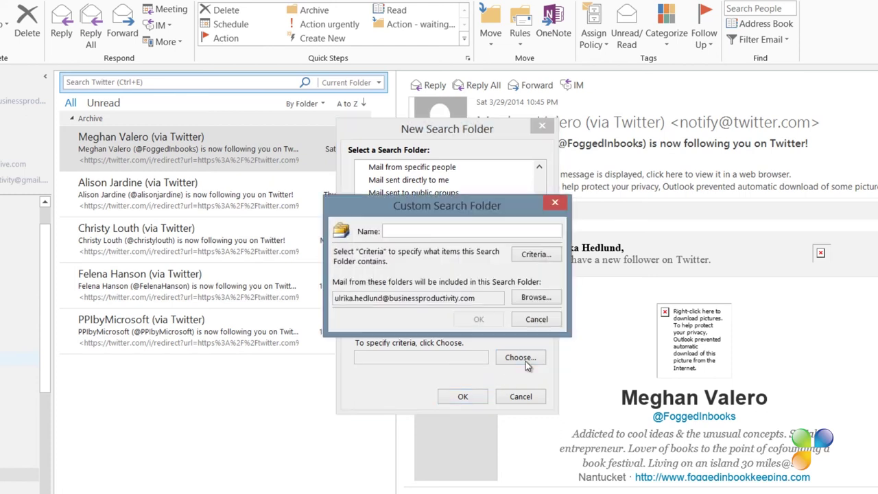
text(Udemy)
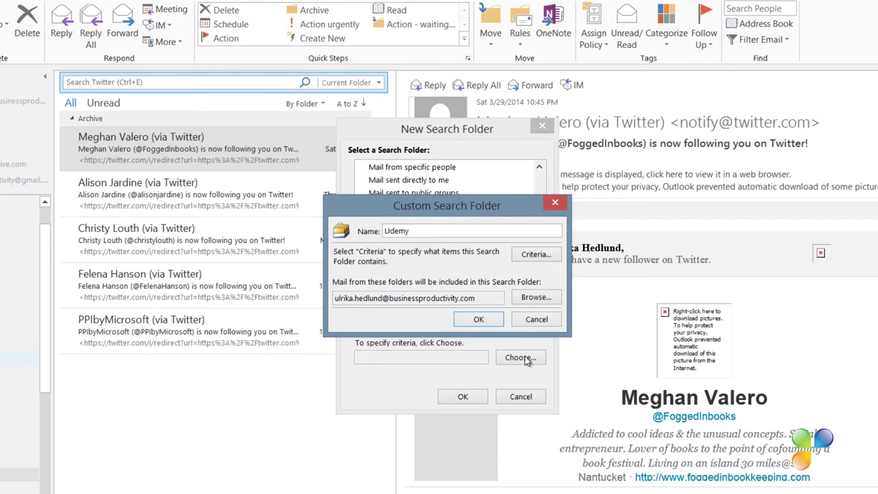
click(529, 256)
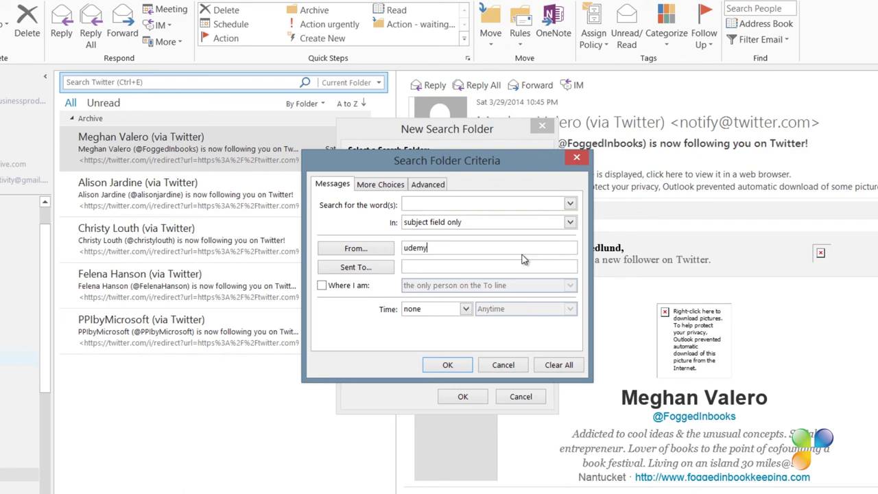
click(447, 366)
click(473, 319)
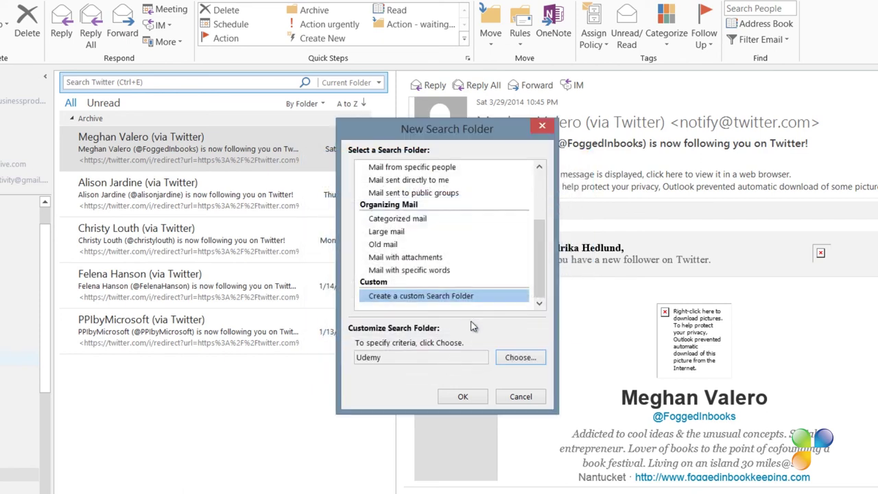
click(462, 396)
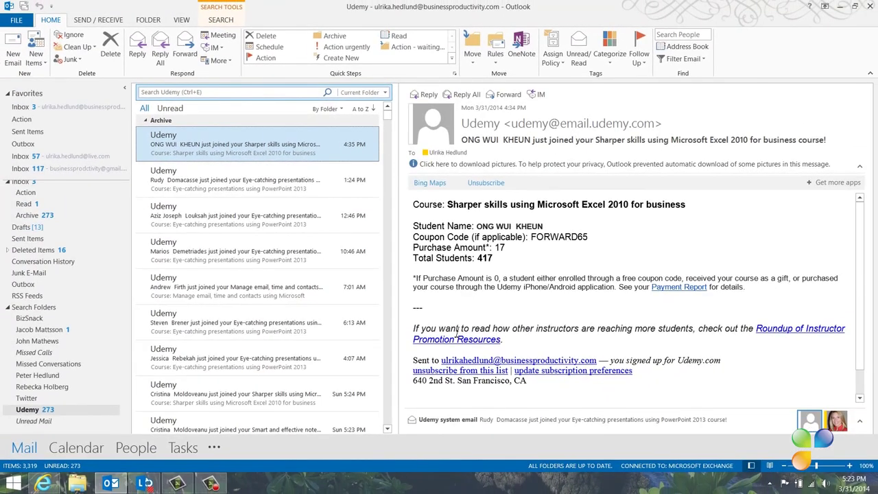
- Arrange the Udemy search folder's messages by Date instead of By Folder
click(146, 122)
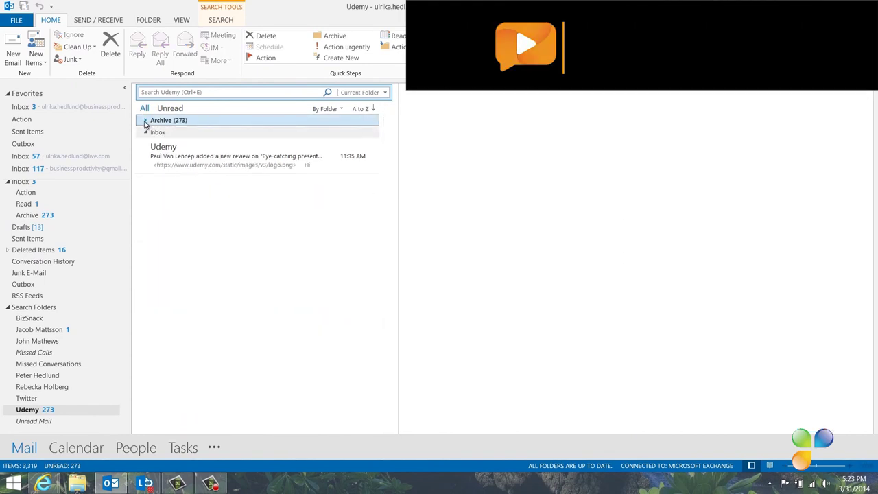
click(146, 122)
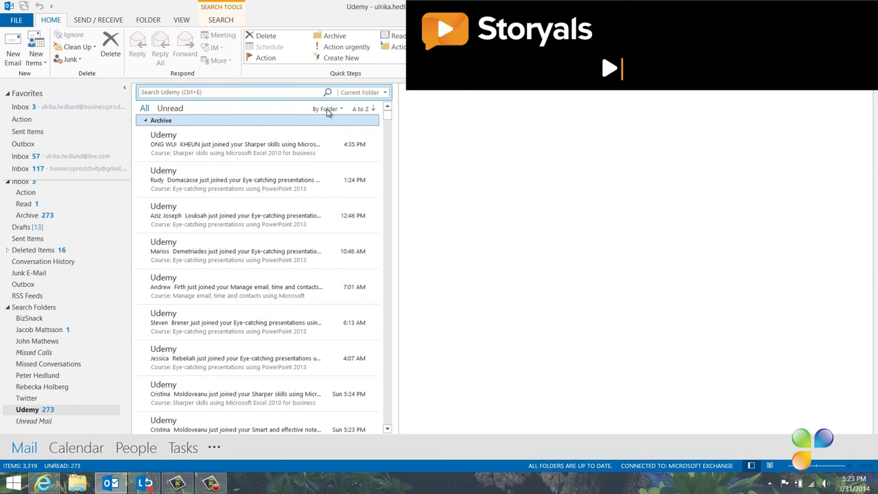
click(326, 109)
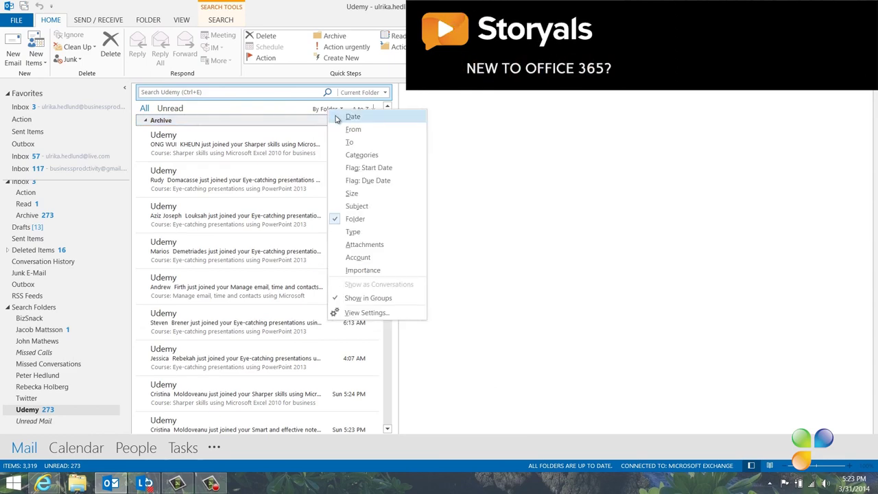
click(352, 117)
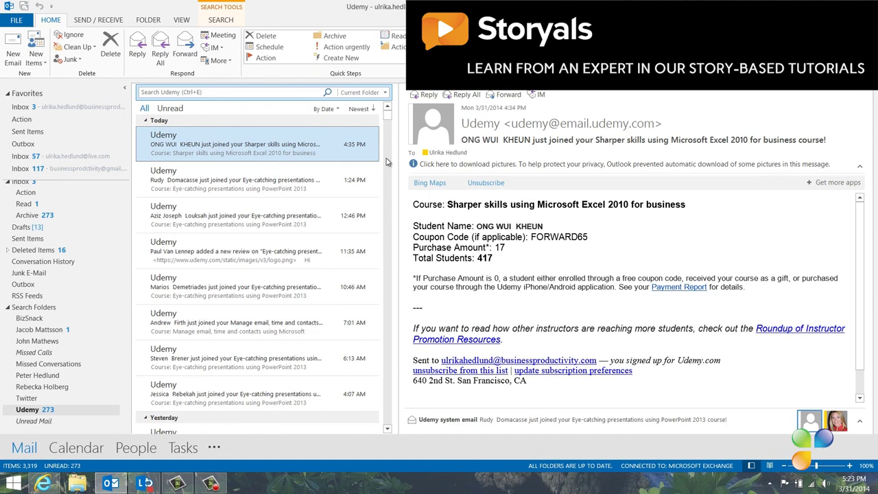